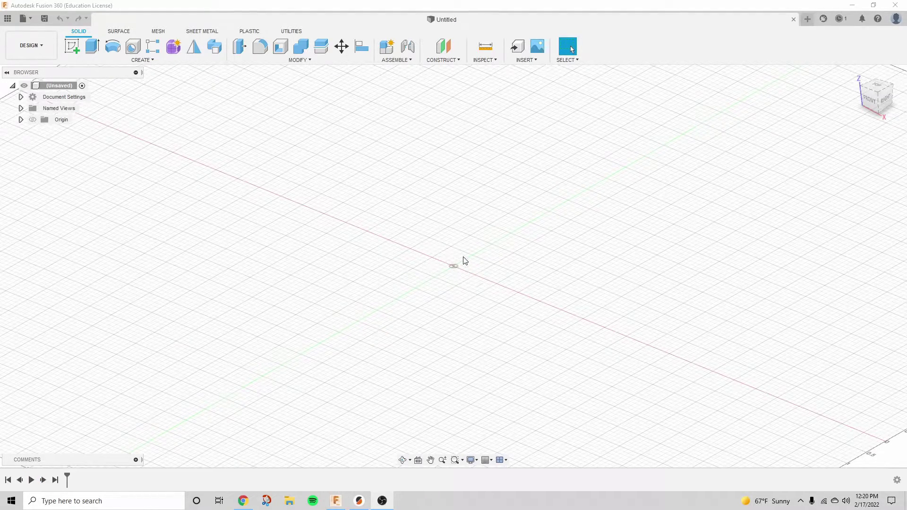
Step: Orbit the empty scene and begin a sketch on the XY origin plane
shift+middle_drag(465, 261, 410, 242)
click(77, 48)
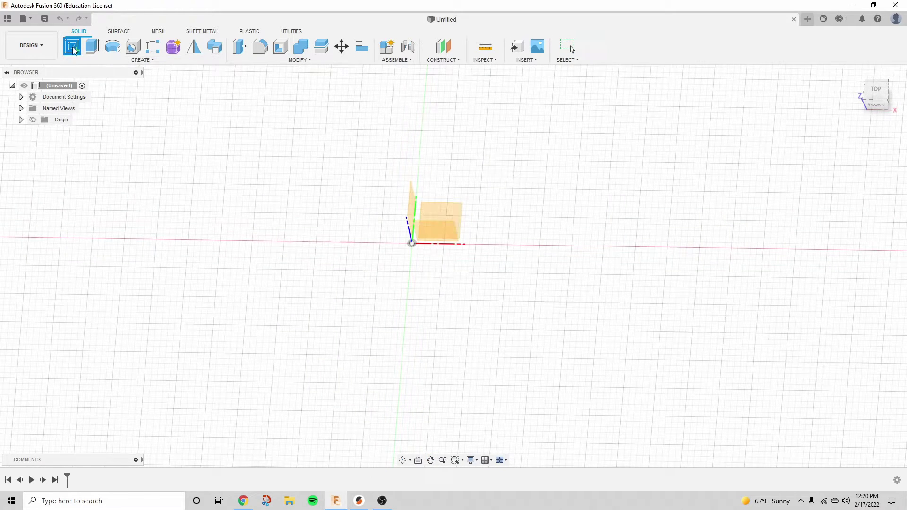
click(445, 218)
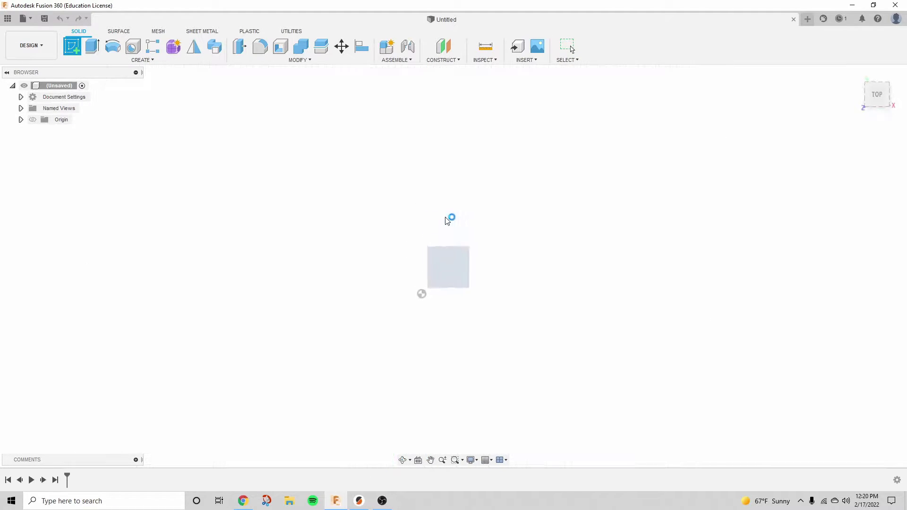
Step: Draw a rectangle from the origin and dimension it 3 in wide by 1 in tall
key(r)
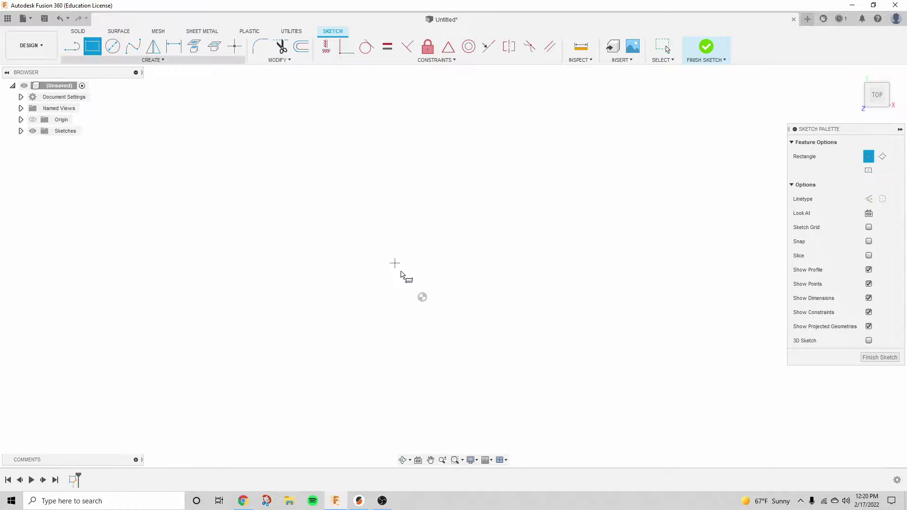
click(422, 296)
click(606, 224)
key(d)
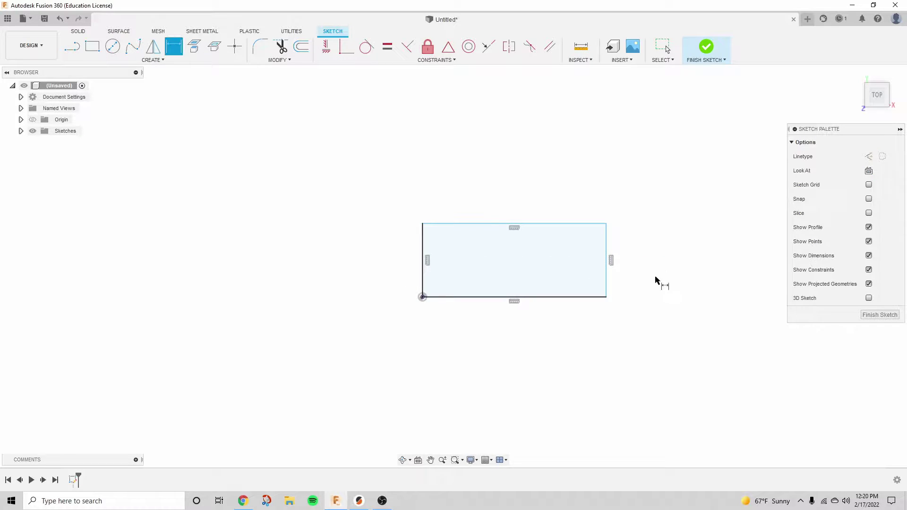
click(550, 298)
click(534, 333)
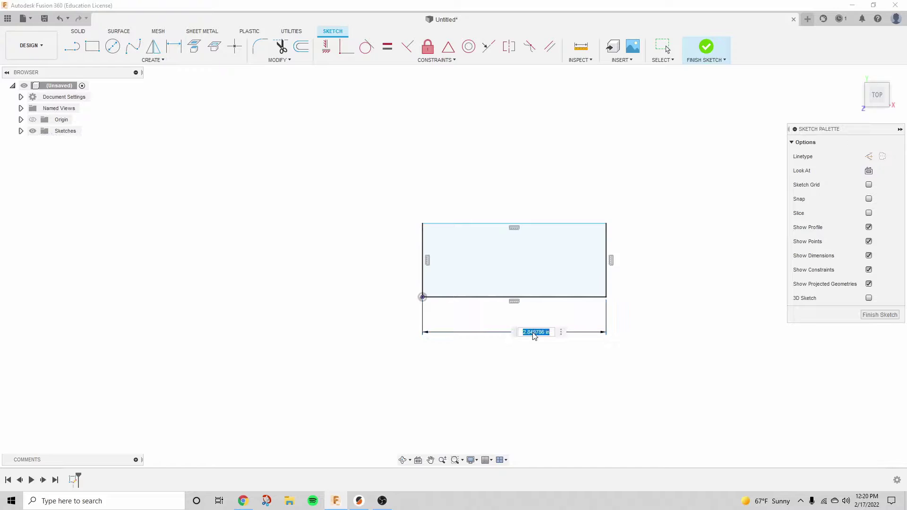
key(Return)
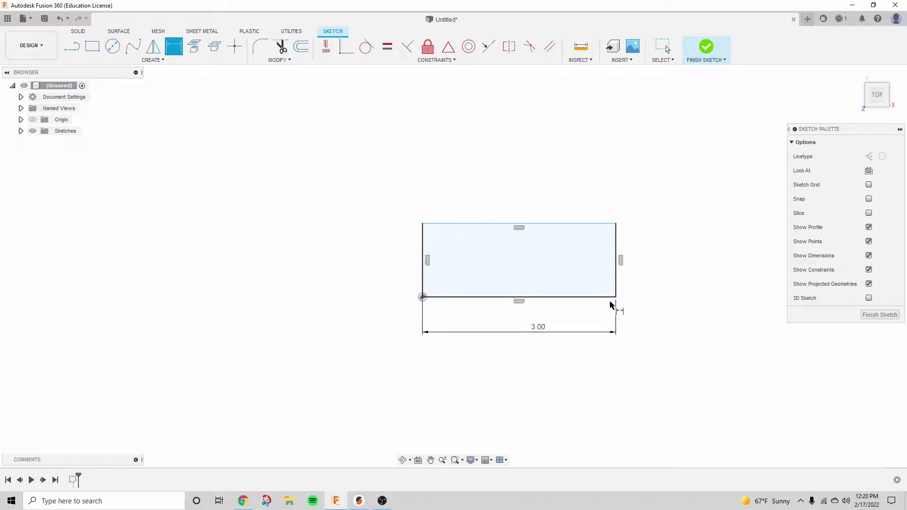
click(615, 271)
click(682, 275)
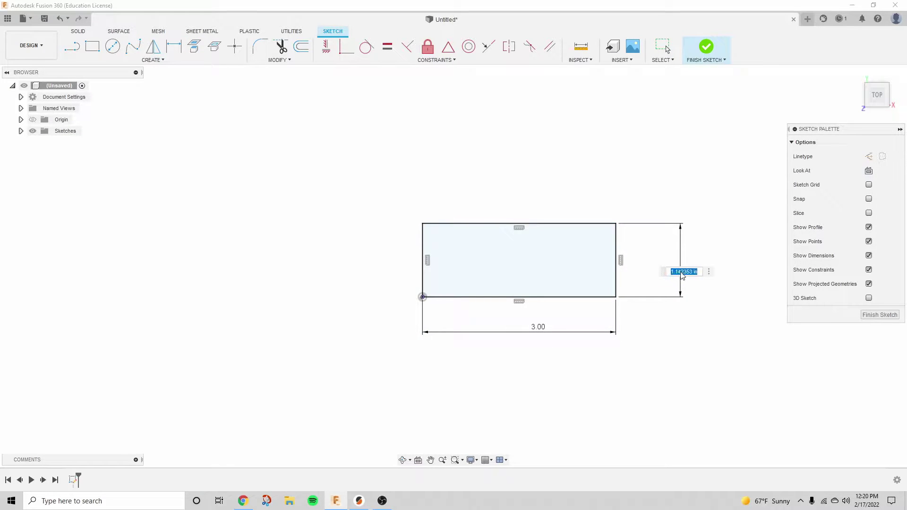
text(1)
key(Return)
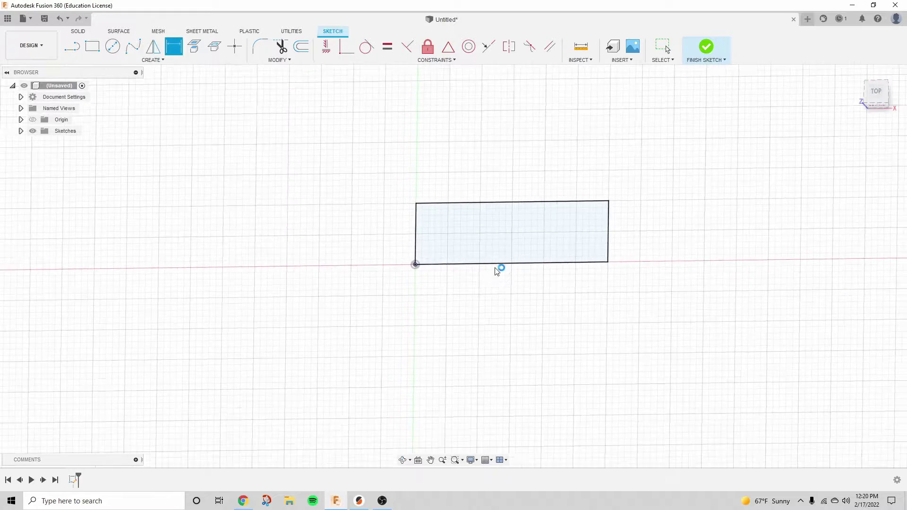
Step: Finish the sketch and extrude the rectangle into a thin solid plate
key(e)
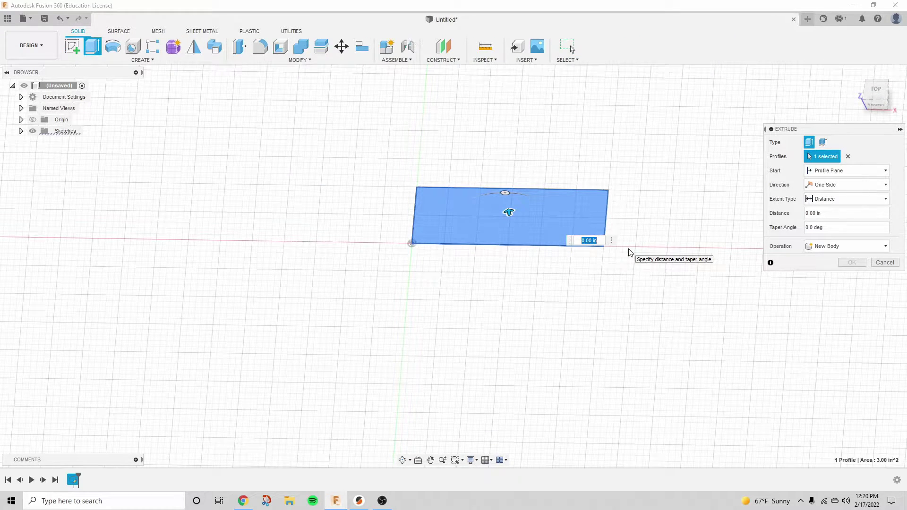
key(Return)
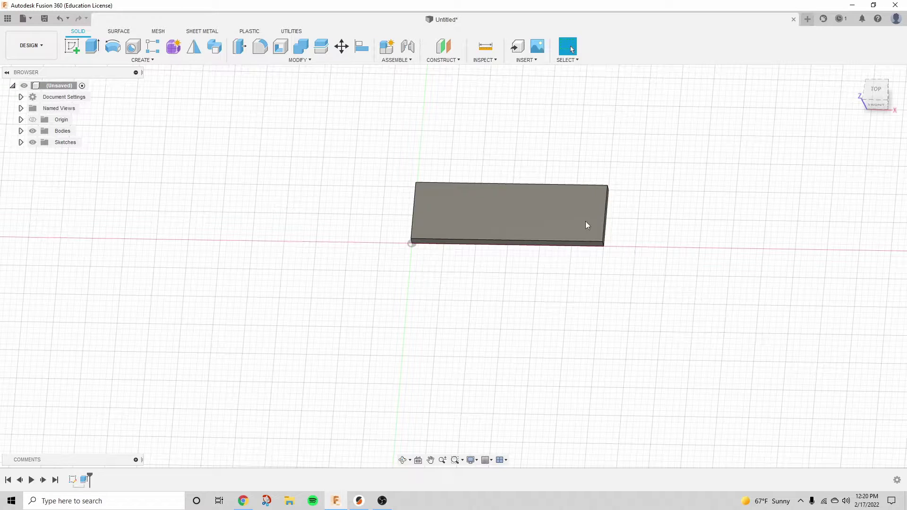
click(72, 46)
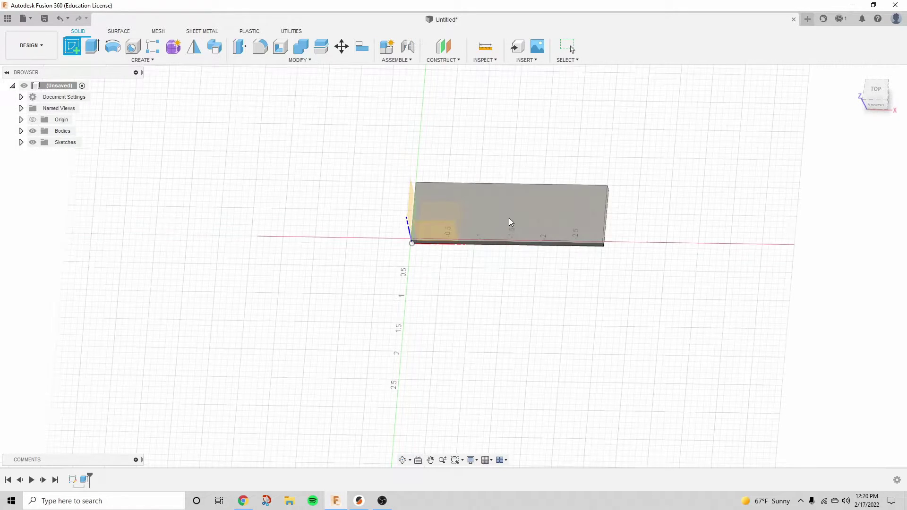
Step: On the plate's top face, add a sketch text box reading 'Steven'
click(514, 215)
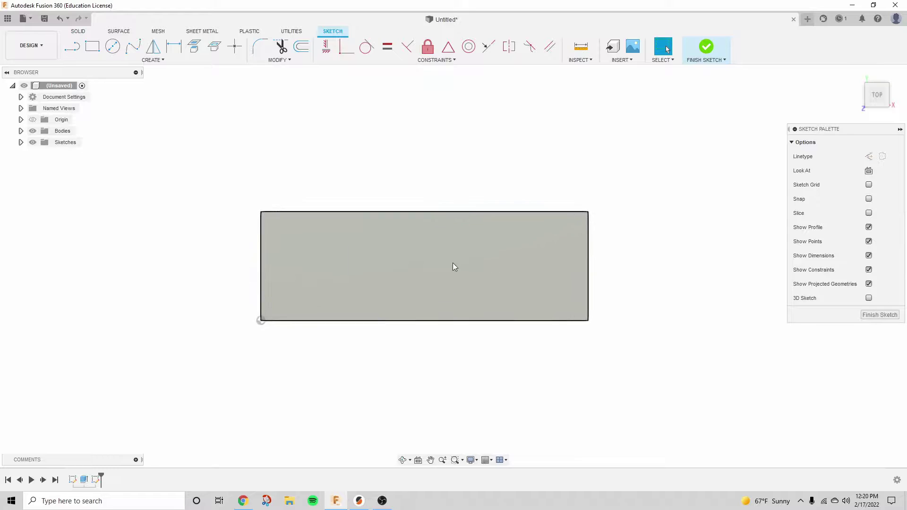
click(153, 60)
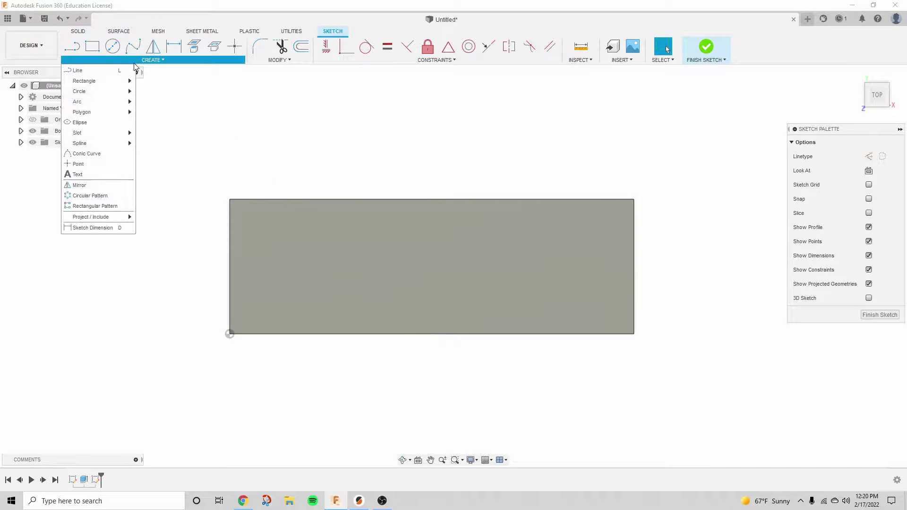
click(97, 175)
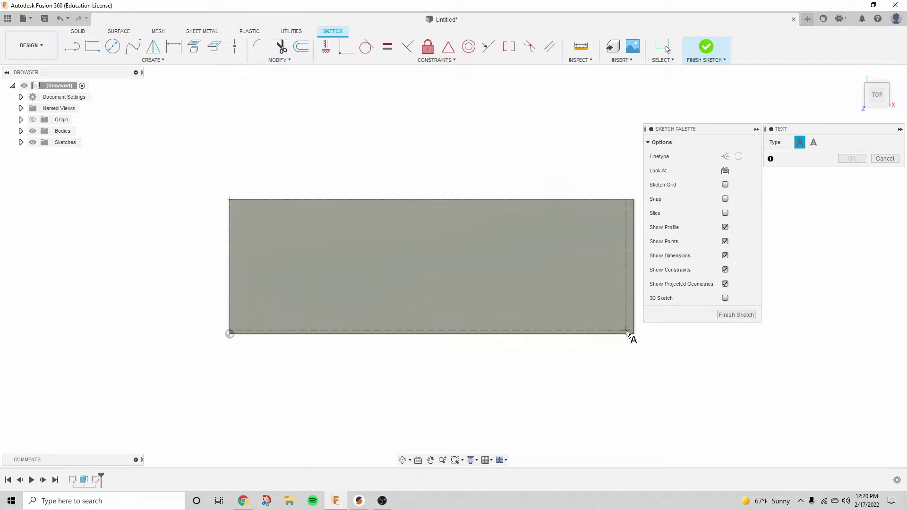
click(634, 333)
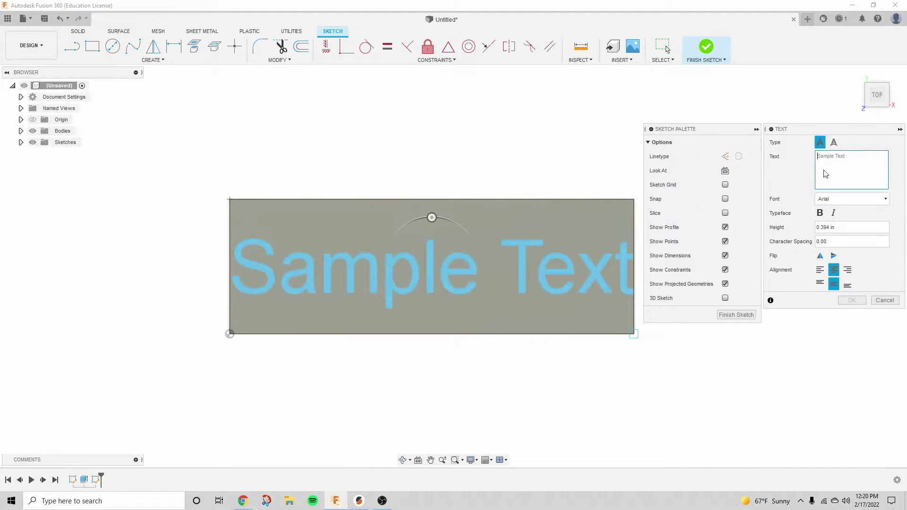
text(Steven)
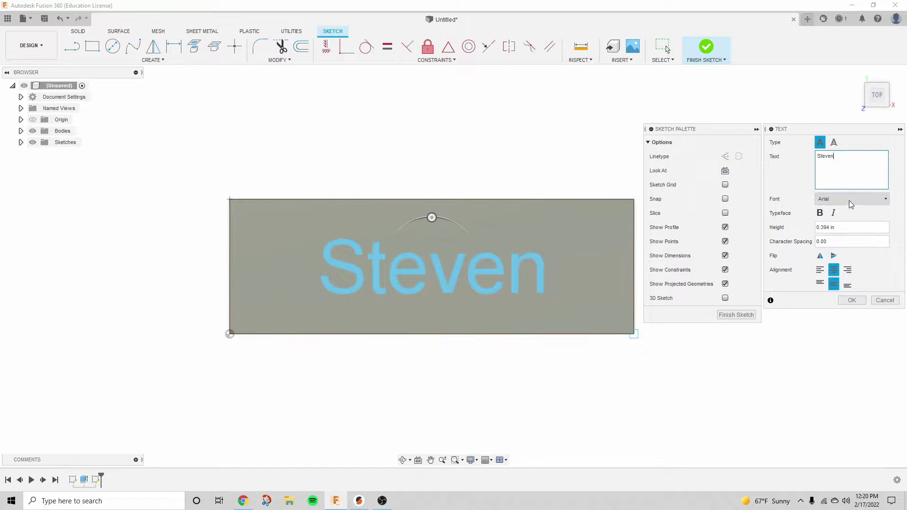
Step: Set the text to Cambria, 0.68 in high, bold and italic, then finish the sketch
click(850, 199)
key(Down)
key(Down)
key(Down)
key(Down)
key(Down)
key(Down)
key(Down)
key(Down)
key(Down)
key(Down)
key(Down)
key(Down)
key(Down)
key(Down)
key(Down)
key(Down)
key(Down)
key(Down)
key(Down)
key(Down)
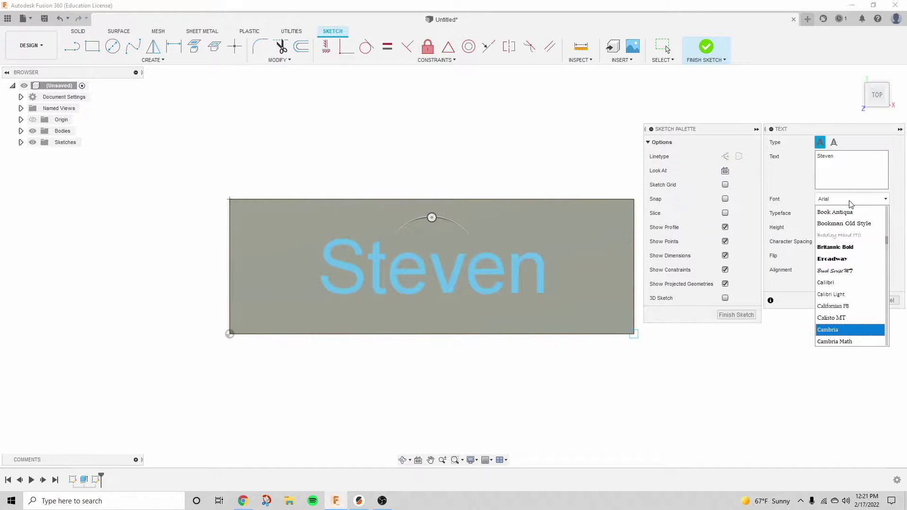
click(837, 330)
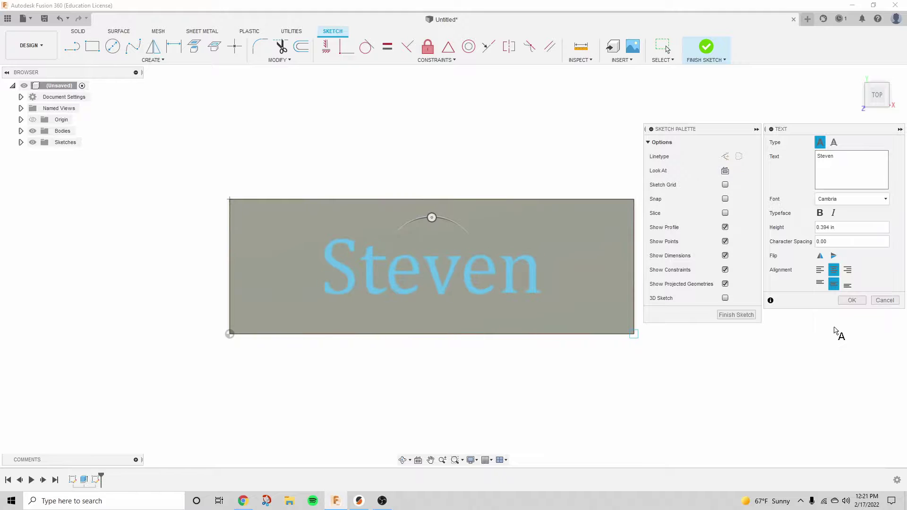
click(843, 227)
text(0.68)
key(Return)
click(821, 213)
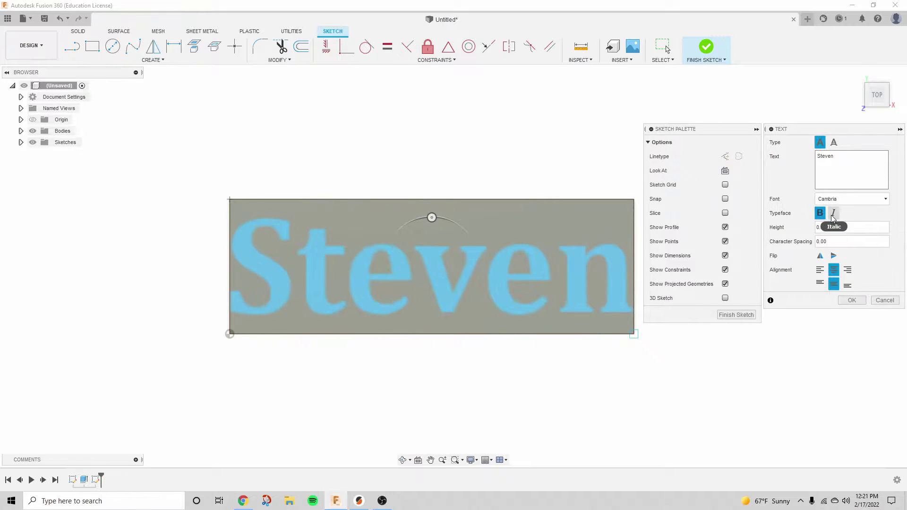
click(833, 213)
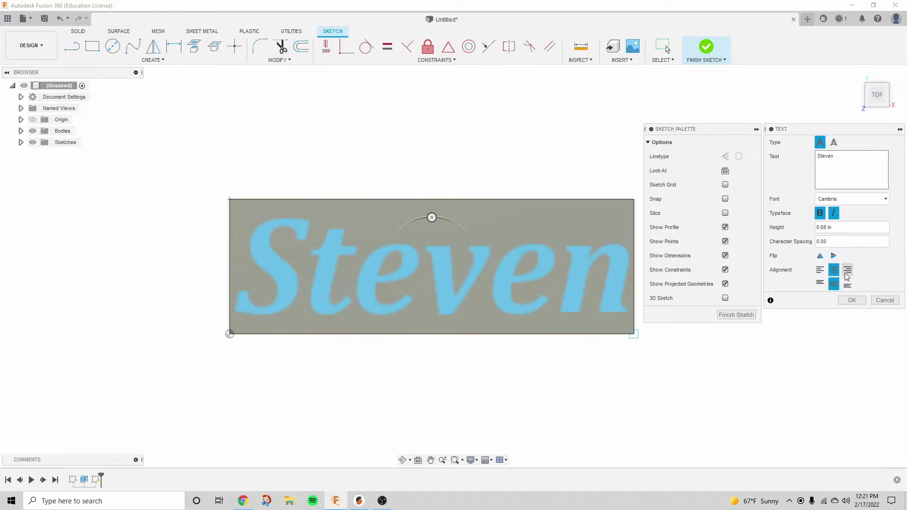
click(852, 300)
click(865, 316)
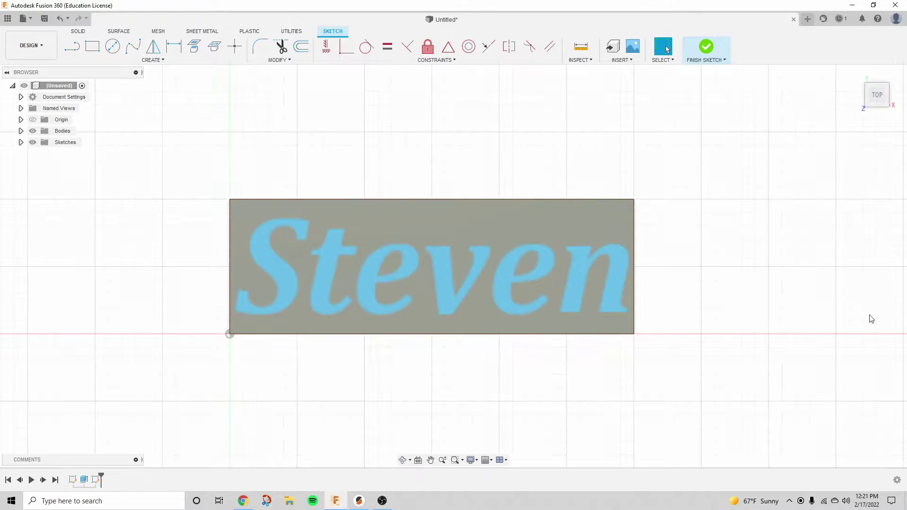
Step: Extrude only the Steven lettering 0.5 in, joined to the plate
click(92, 46)
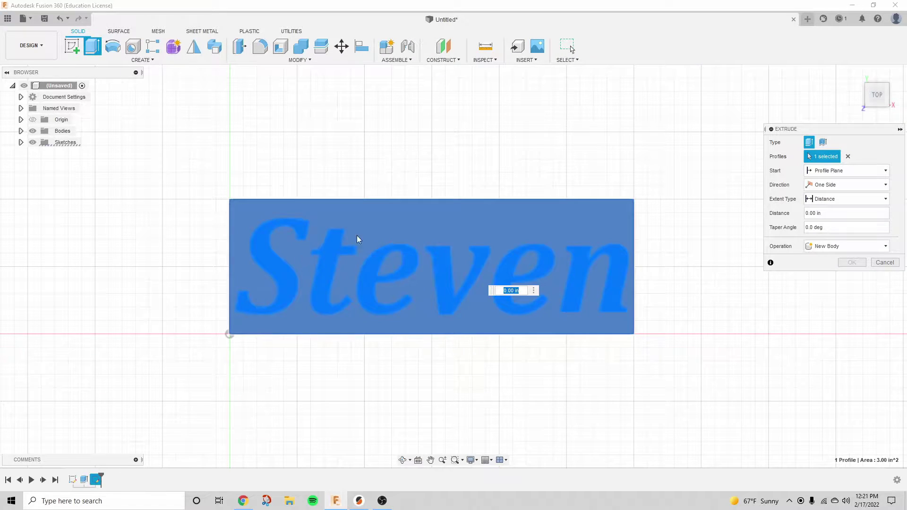
click(848, 157)
click(521, 275)
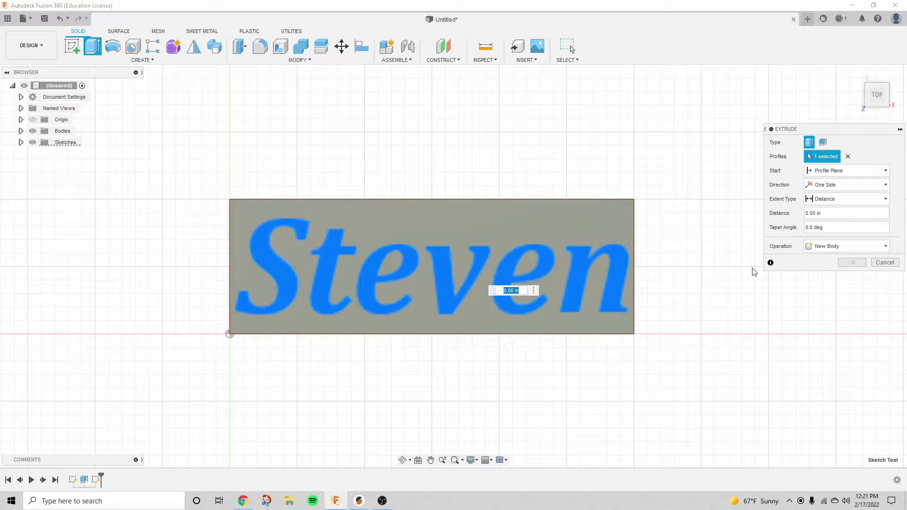
click(819, 214)
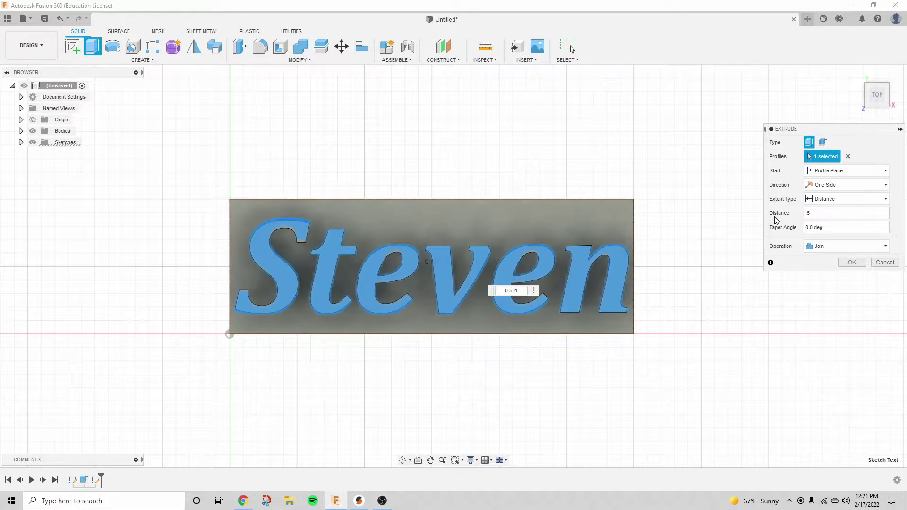
key(Return)
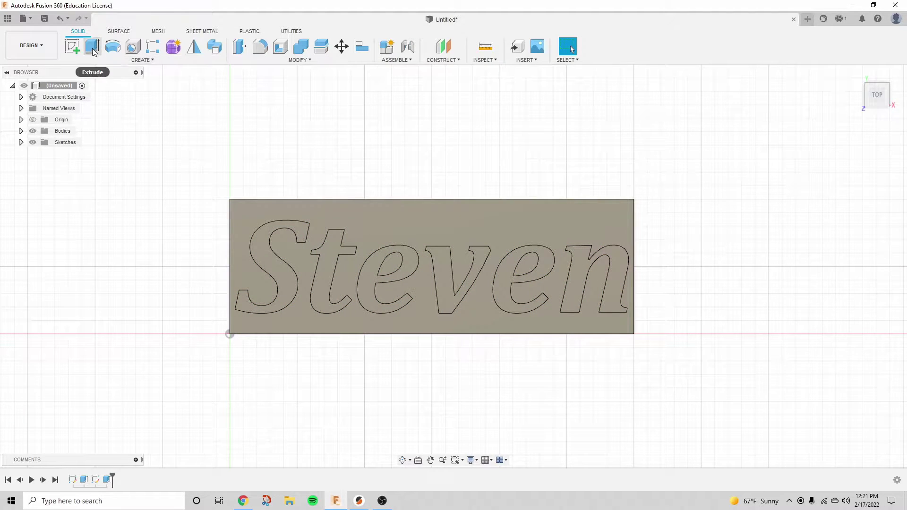
click(72, 46)
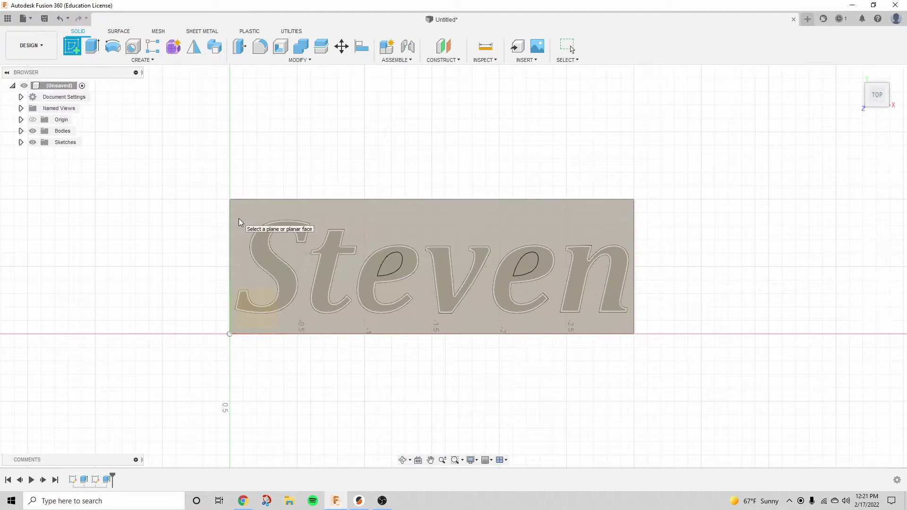
Step: Sketch on the plate face with a construction line leftward from the left-edge midpoint
click(238, 219)
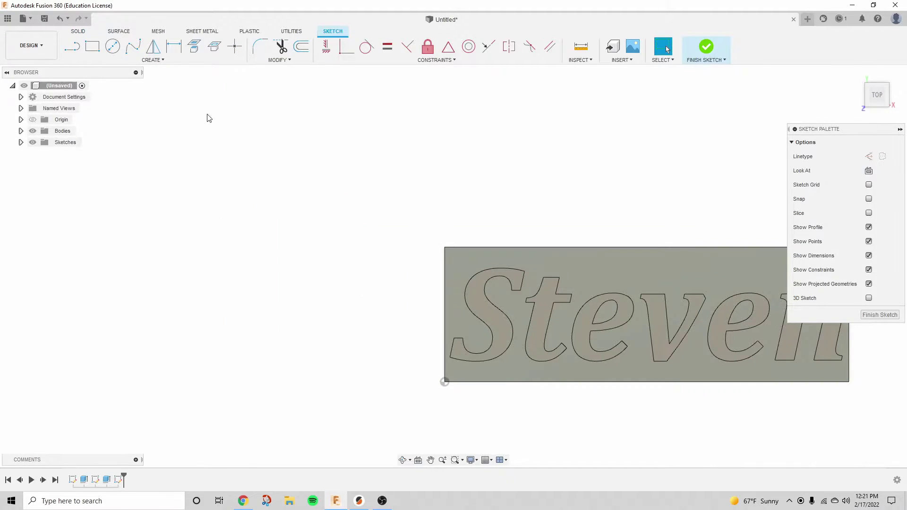
click(72, 47)
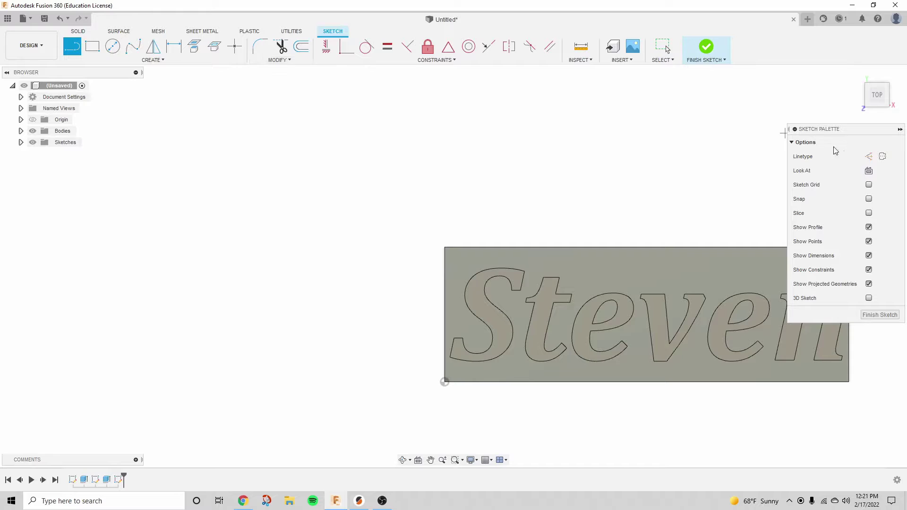
click(882, 157)
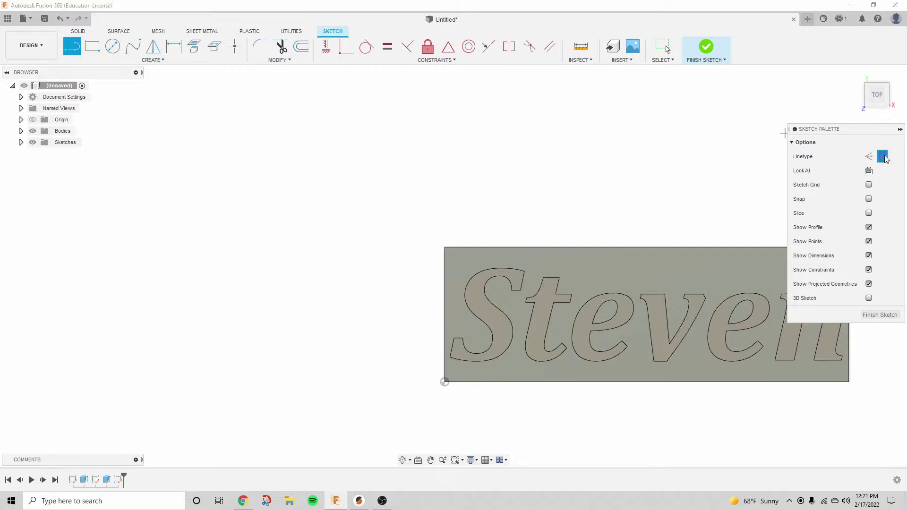
click(444, 314)
click(257, 314)
key(Escape)
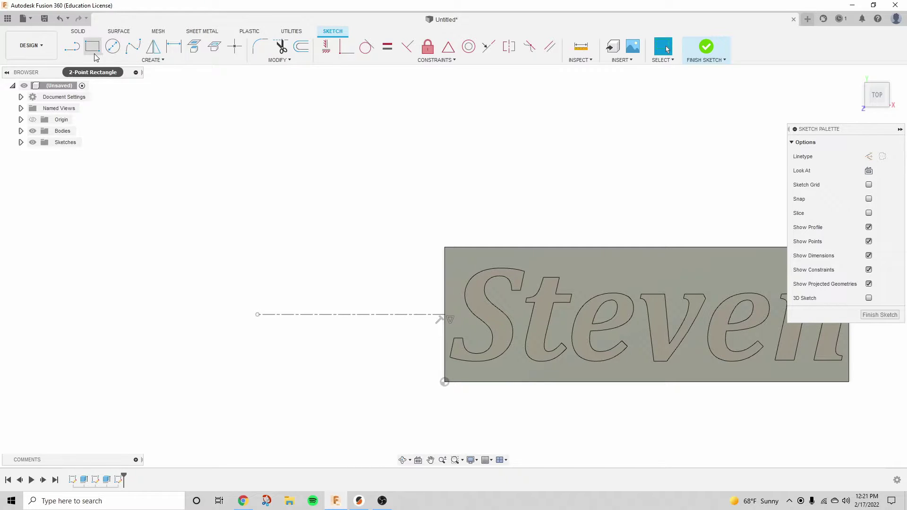
Step: Draw two concentric circles centred on the construction line
click(114, 49)
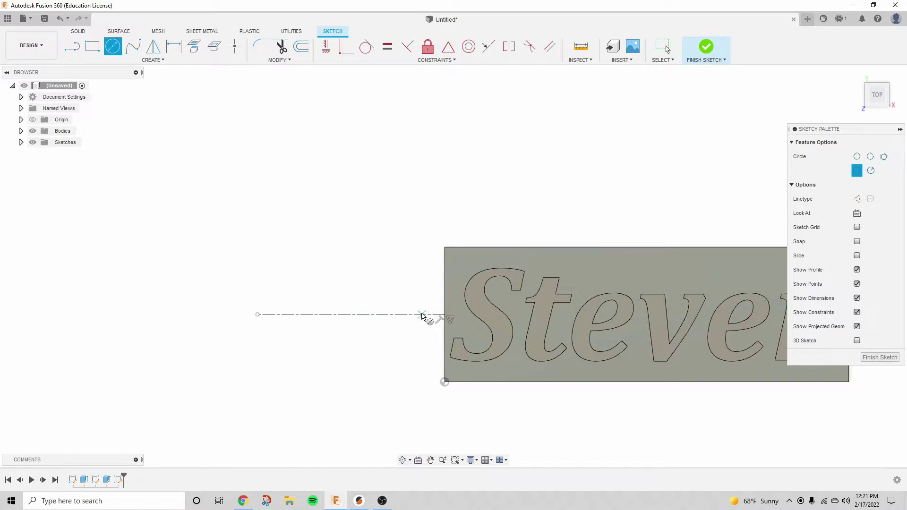
click(427, 313)
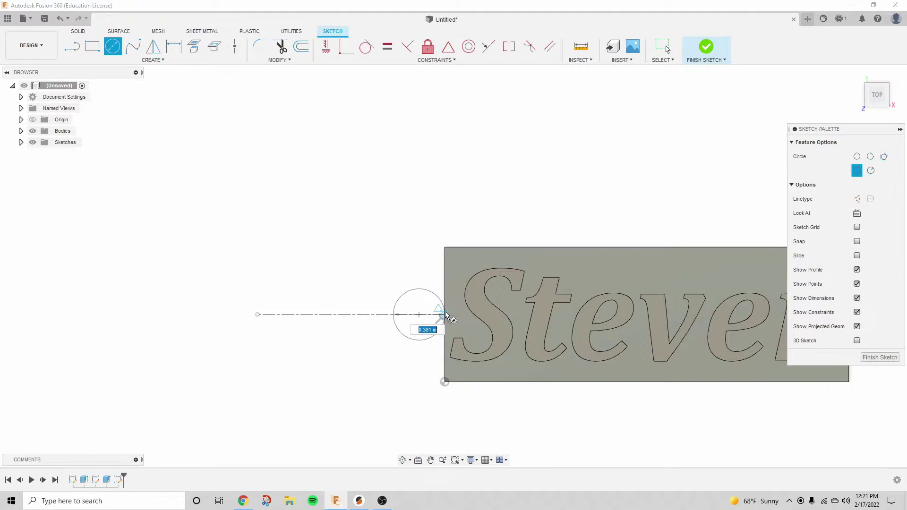
click(445, 315)
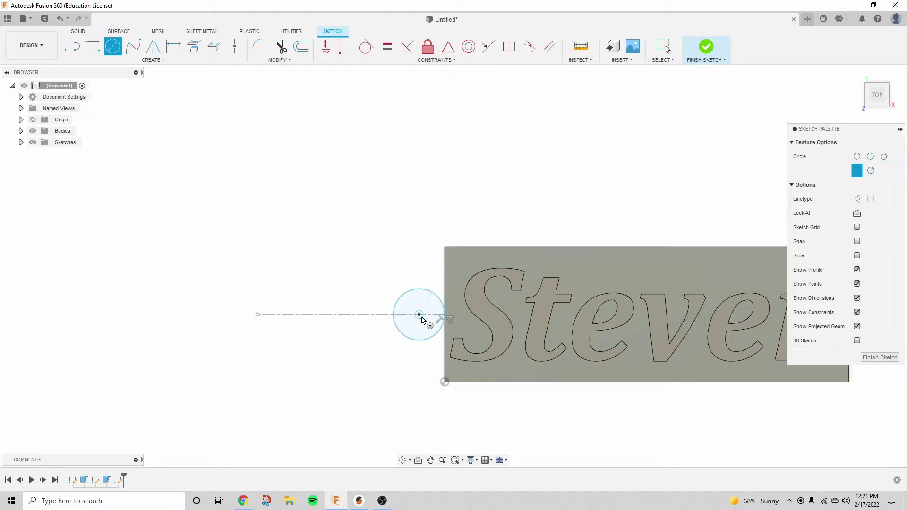
click(420, 315)
click(381, 277)
key(Escape)
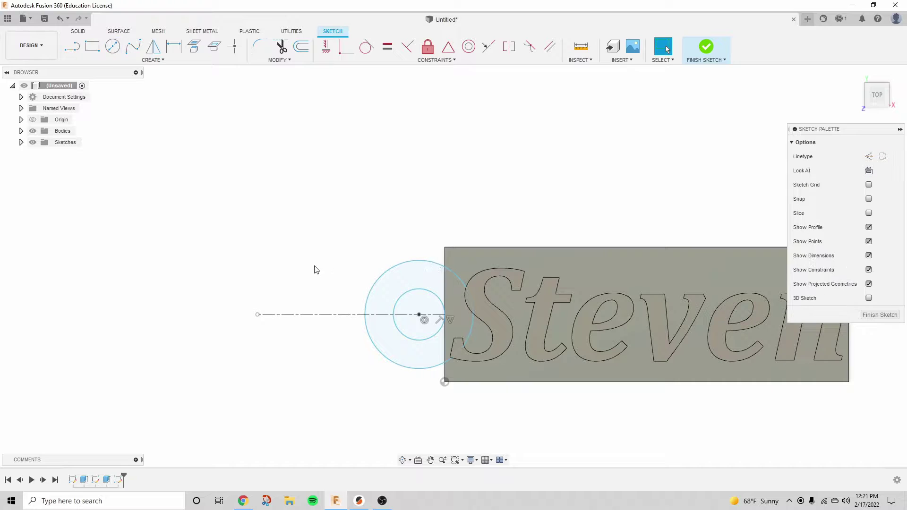
Step: Dimension the inner circle to 0.25 diameter and the gap between circles to 0.15
key(d)
click(409, 294)
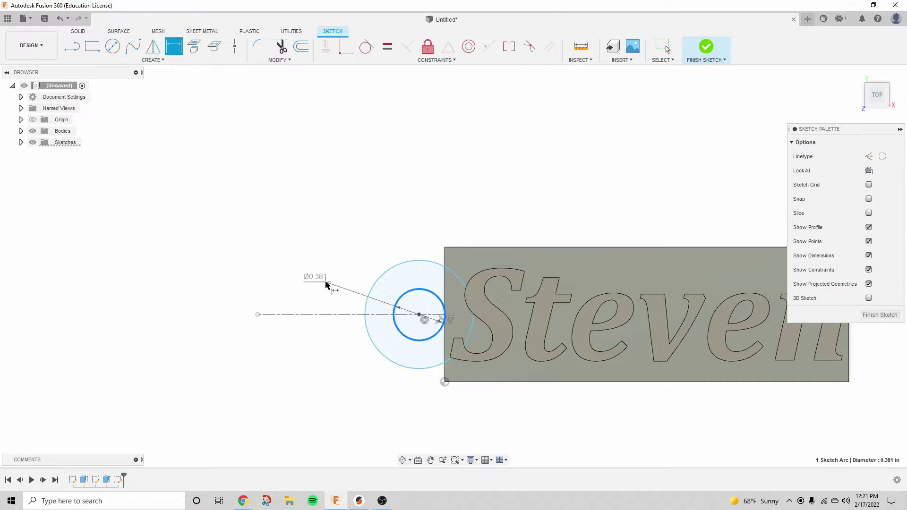
click(326, 284)
text(.25)
key(Return)
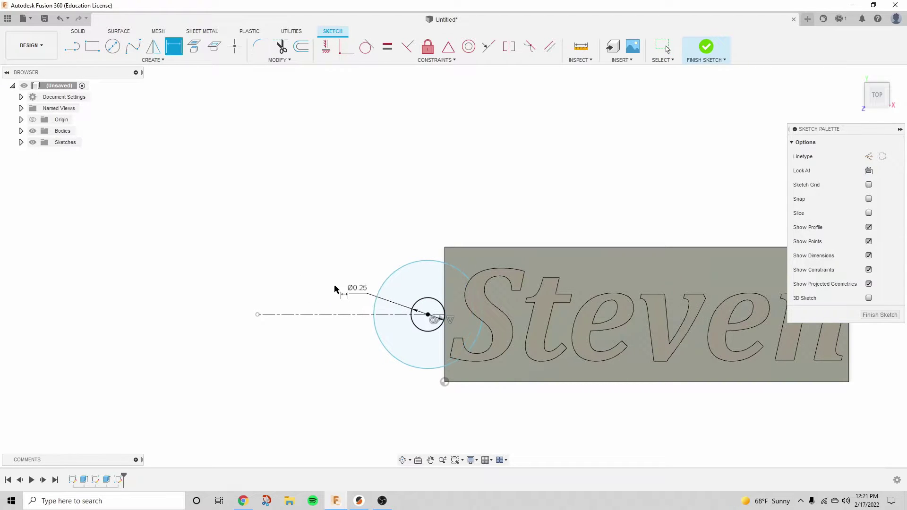
click(433, 301)
click(406, 266)
click(389, 242)
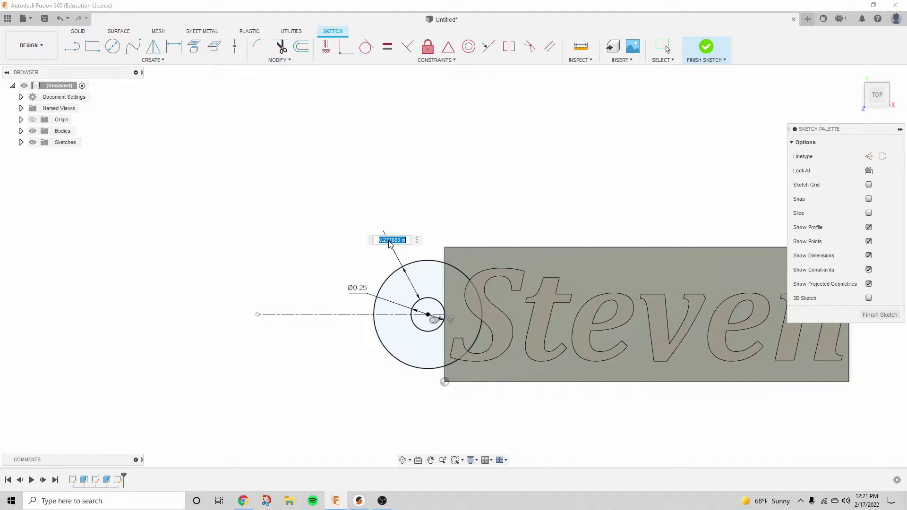
text(.15)
key(Return)
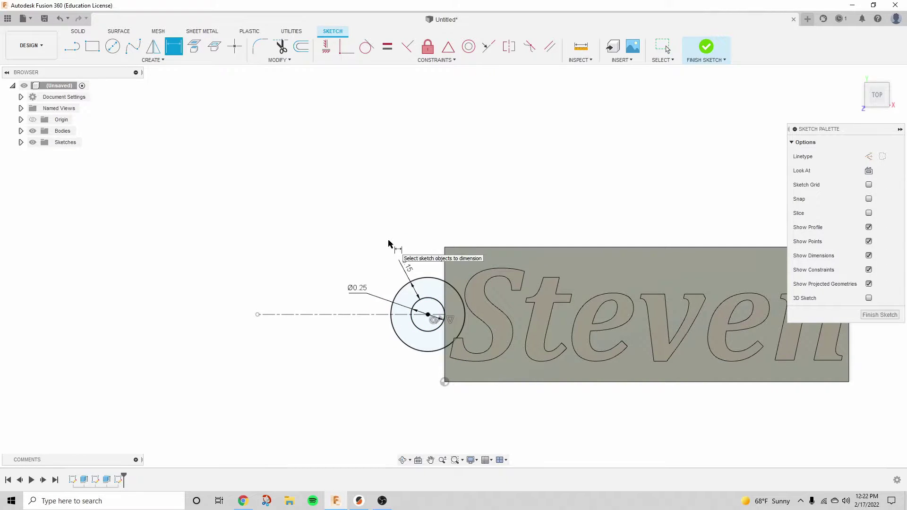
Step: Try trimming the outer circle's arcs, then undo those trims
key(Escape)
scroll(512, 301, up, 3)
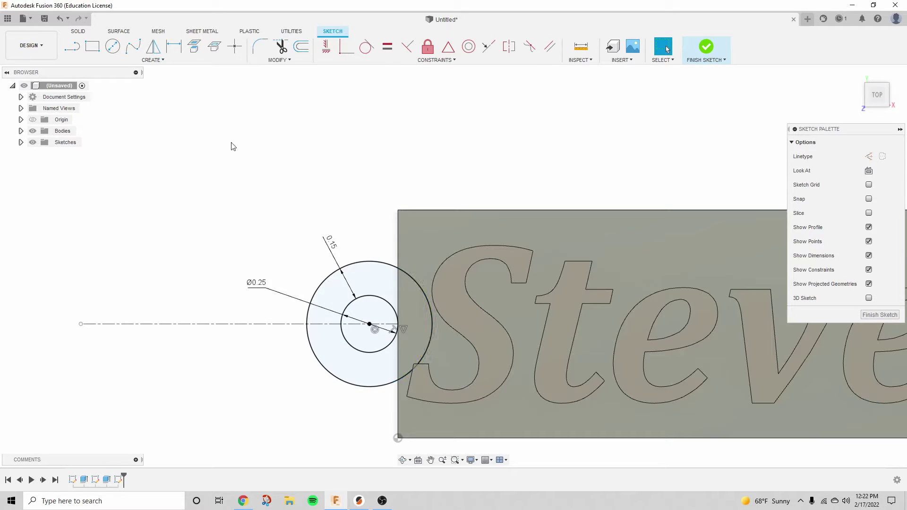
click(281, 48)
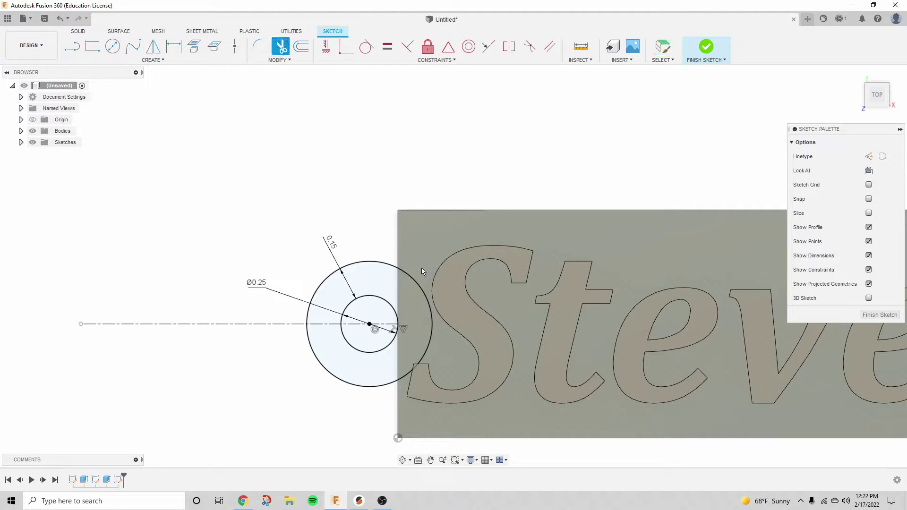
click(418, 284)
click(412, 371)
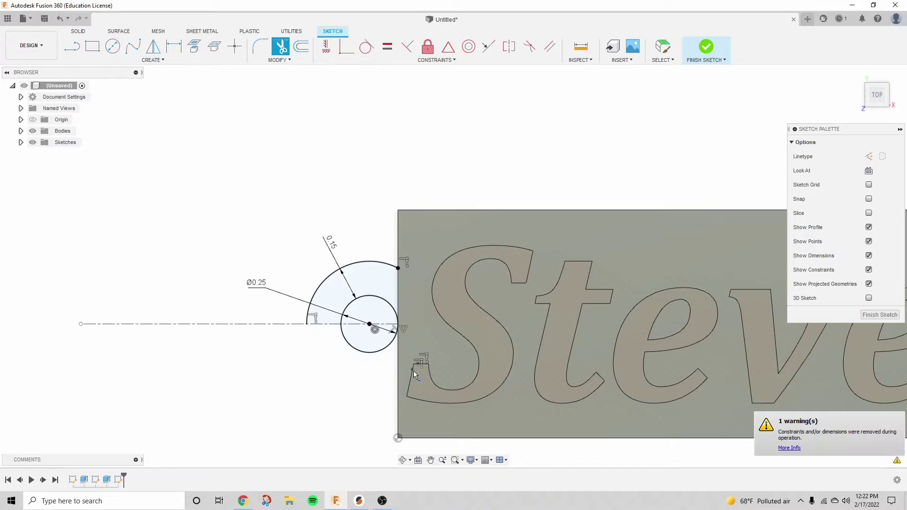
key(ctrl+z)
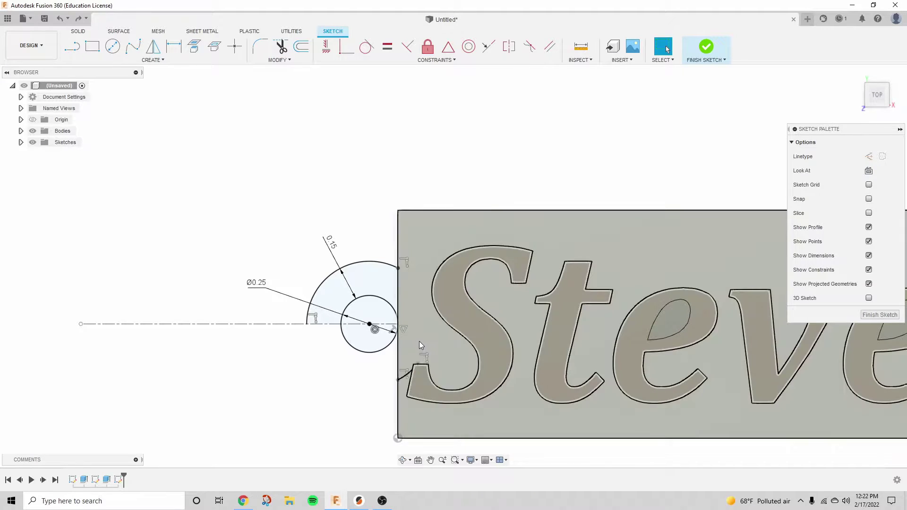
click(281, 47)
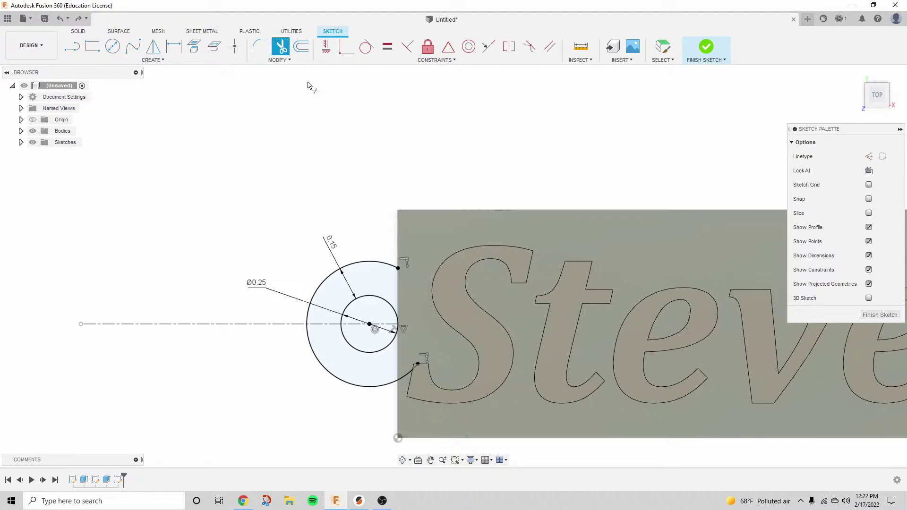
click(411, 370)
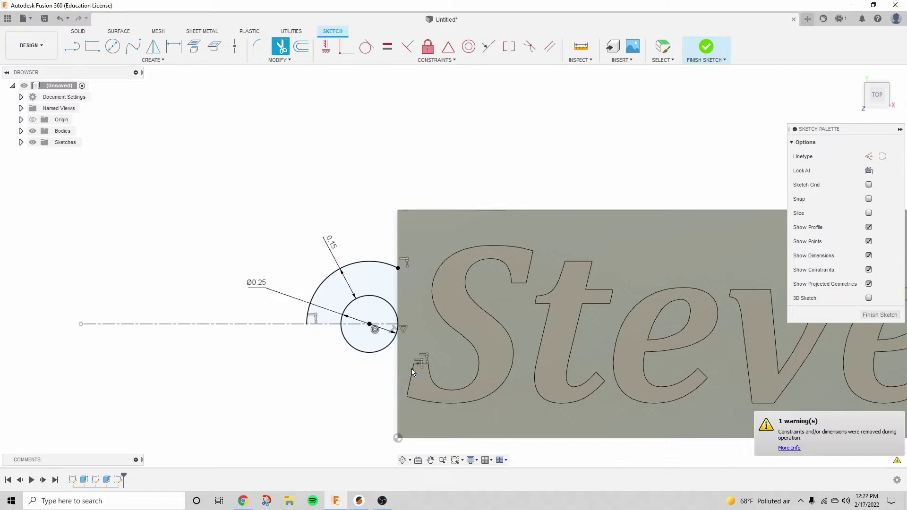
key(Escape)
key(ctrl+z)
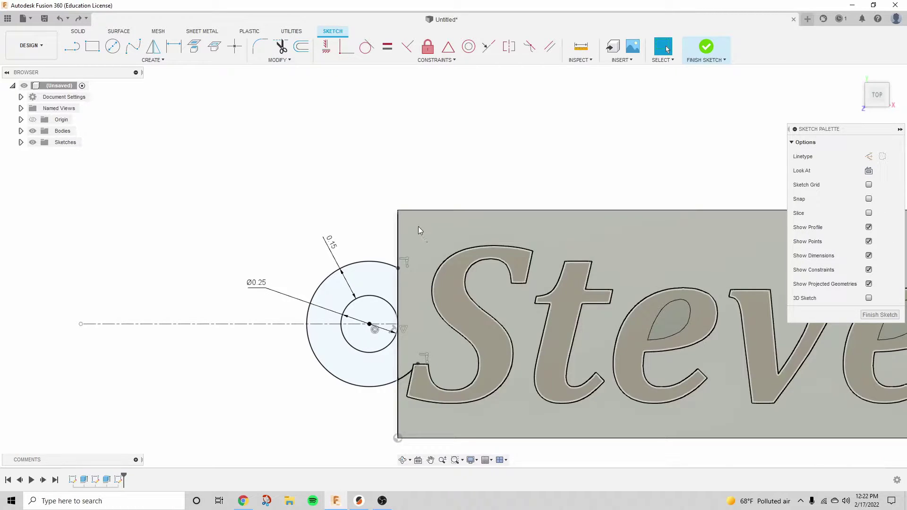
key(ctrl+z)
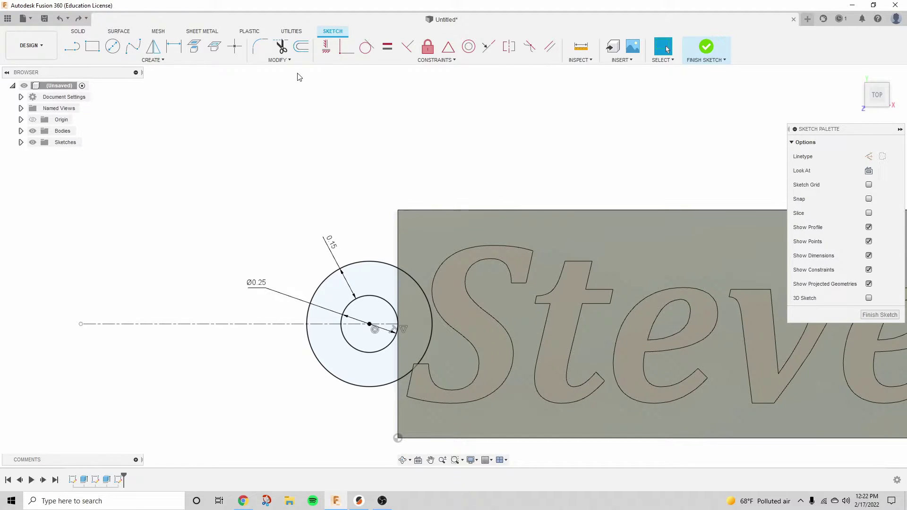
Step: Project the plate's left edge and trim the outer circle back to it
click(194, 46)
click(397, 243)
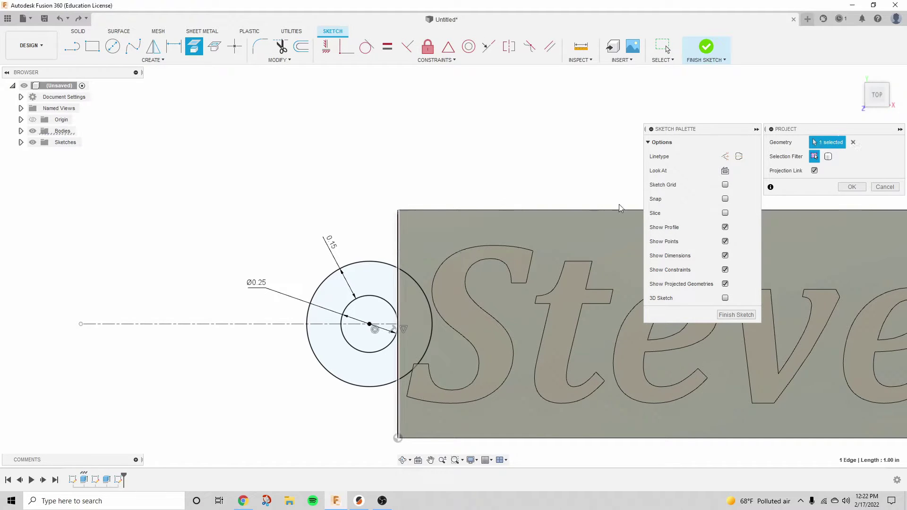
click(853, 187)
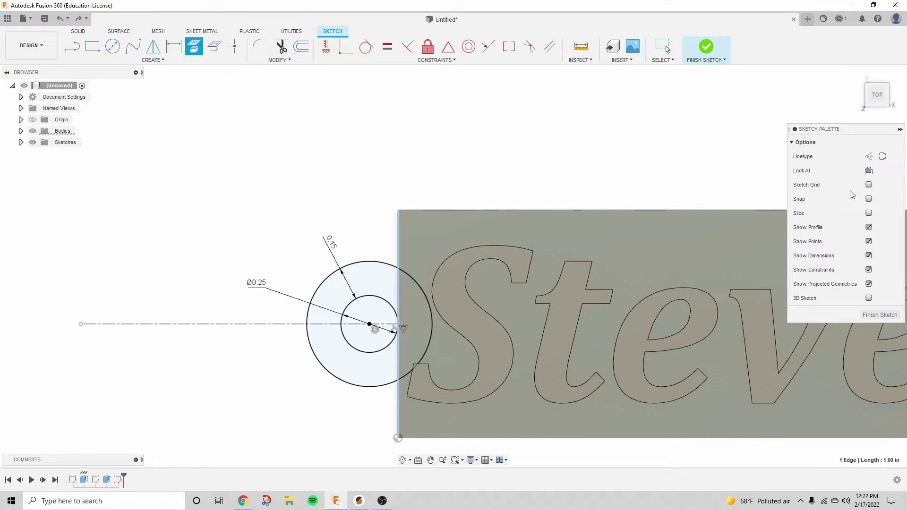
click(280, 46)
click(421, 279)
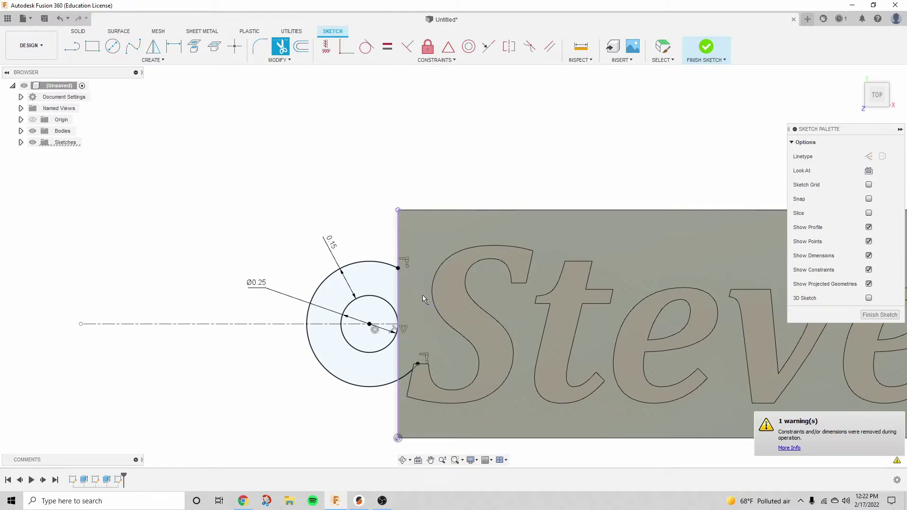
click(410, 385)
key(Escape)
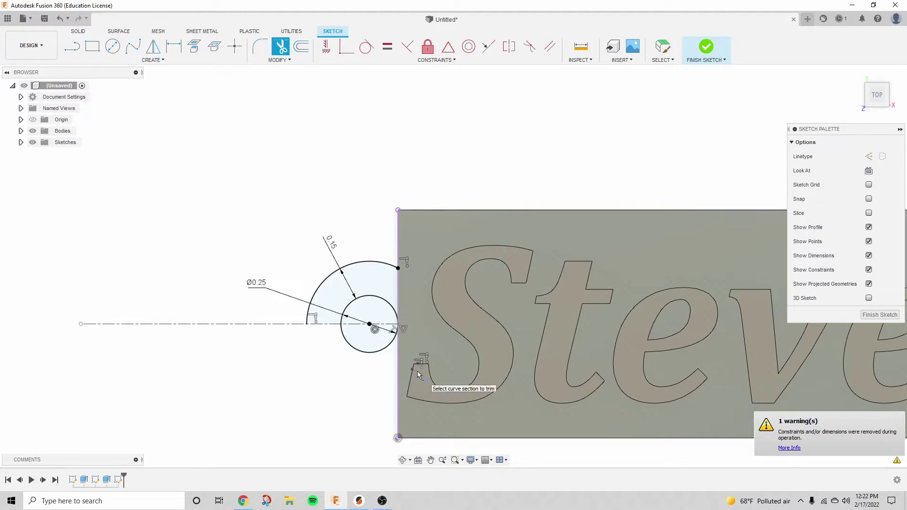
key(ctrl+z)
key(t)
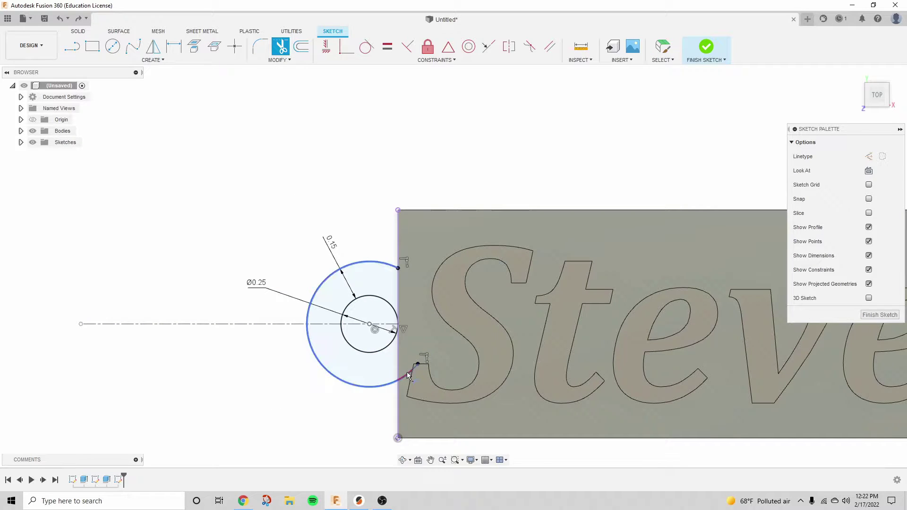
click(406, 373)
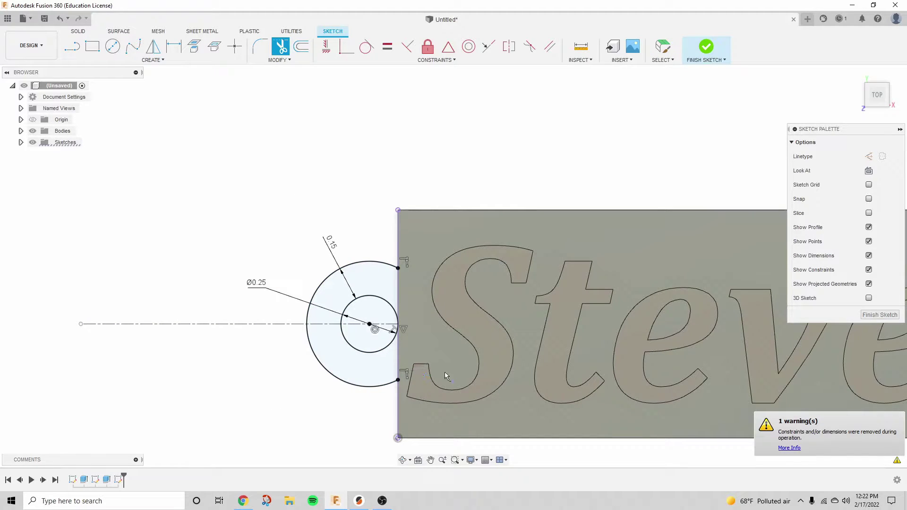
key(Escape)
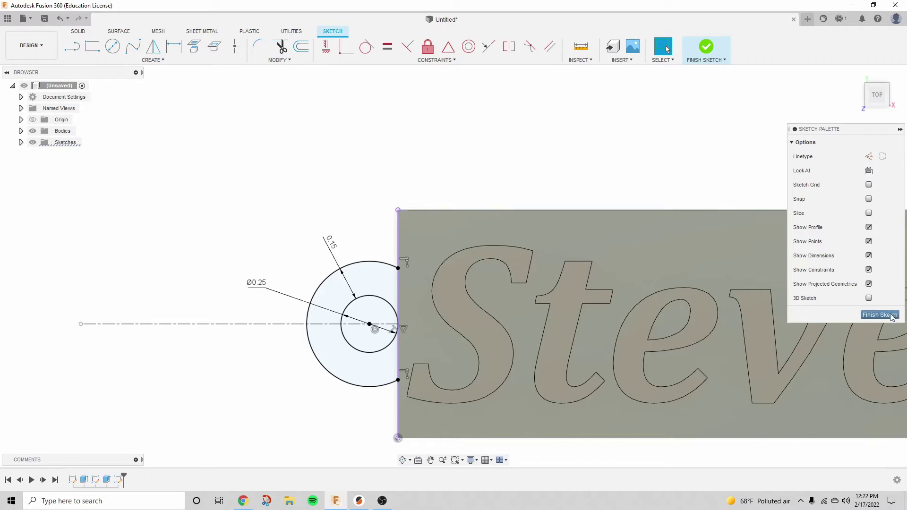
Step: Extrude both ring profiles To Object up to the bar's side face, joined
click(879, 315)
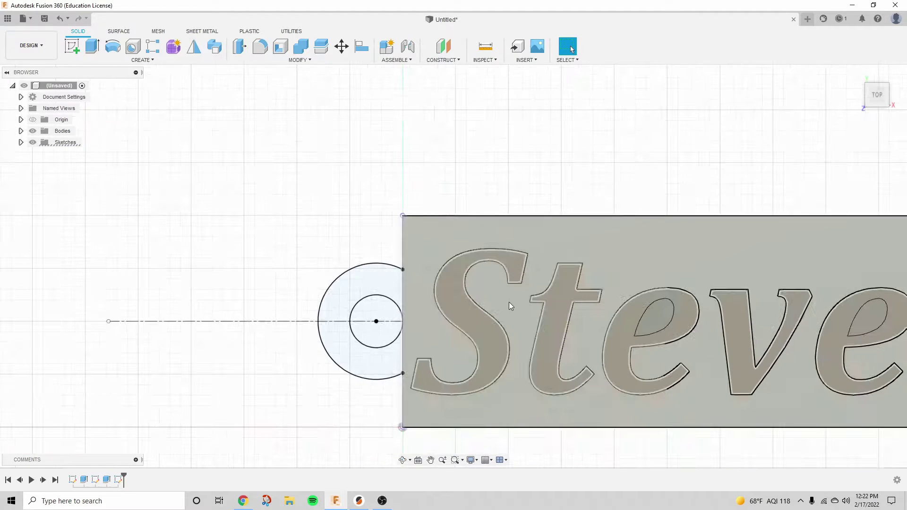
key(e)
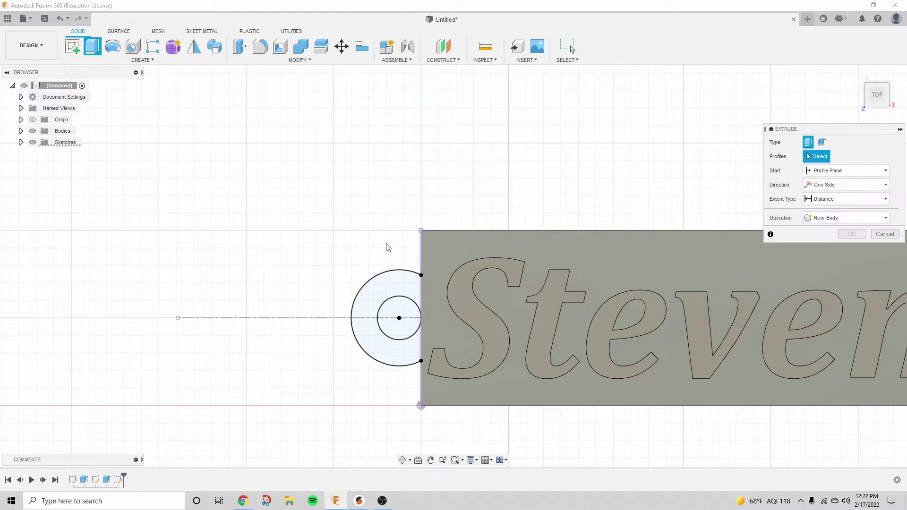
click(409, 293)
click(386, 348)
shift+middle_drag(387, 349, 359, 277)
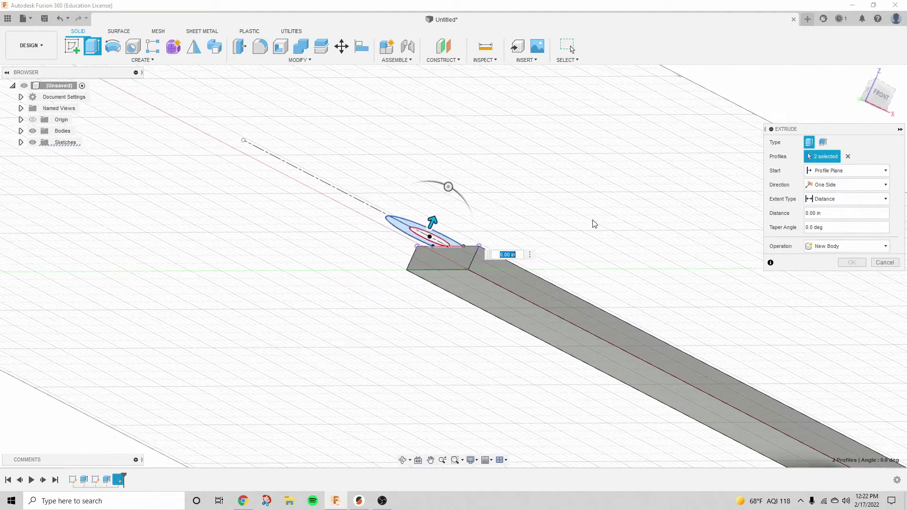
click(835, 199)
click(822, 218)
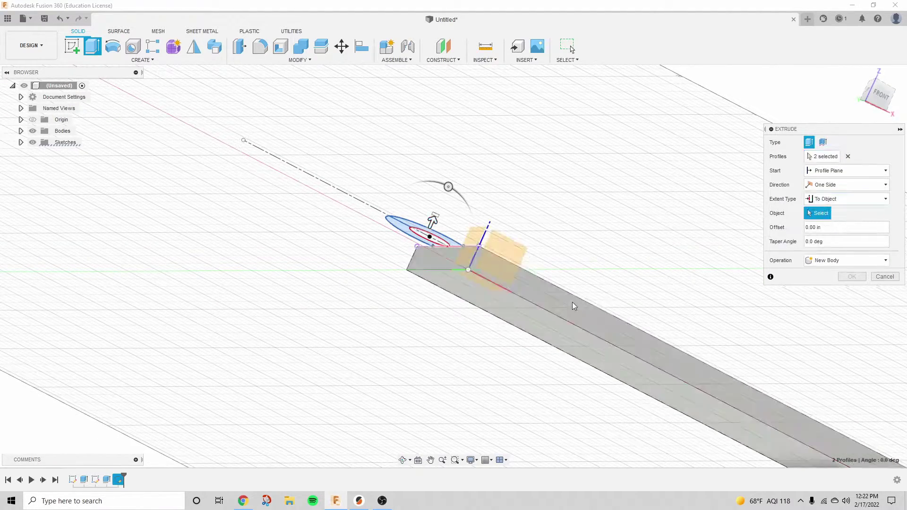
click(521, 314)
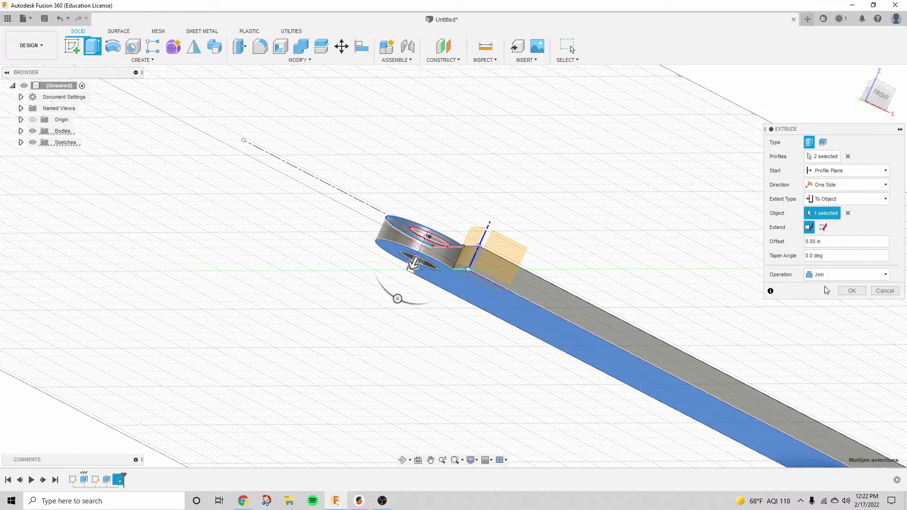
click(856, 290)
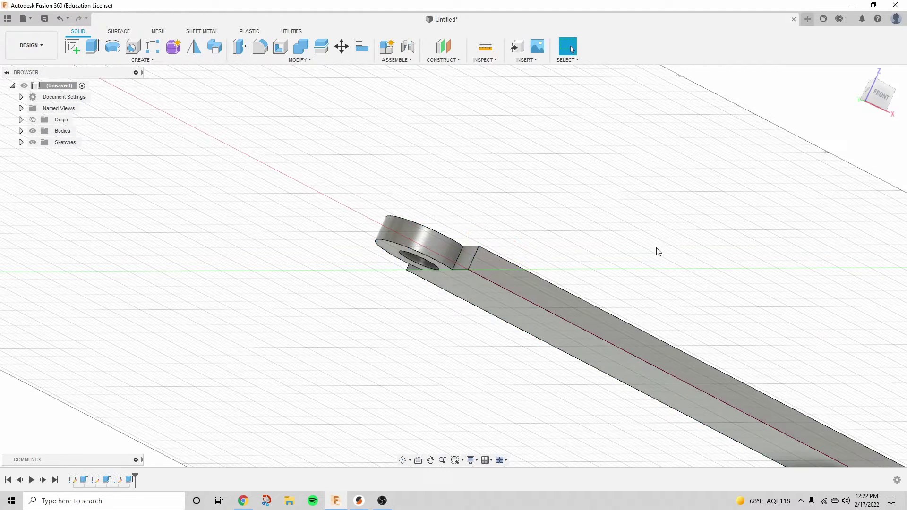
scroll(645, 238, down, 3)
mouse_move(515, 219)
shift+middle_down()
mouse_move(488, 215)
mouse_move(433, 252)
mouse_move(450, 225)
mouse_move(439, 233)
shift+middle_up()
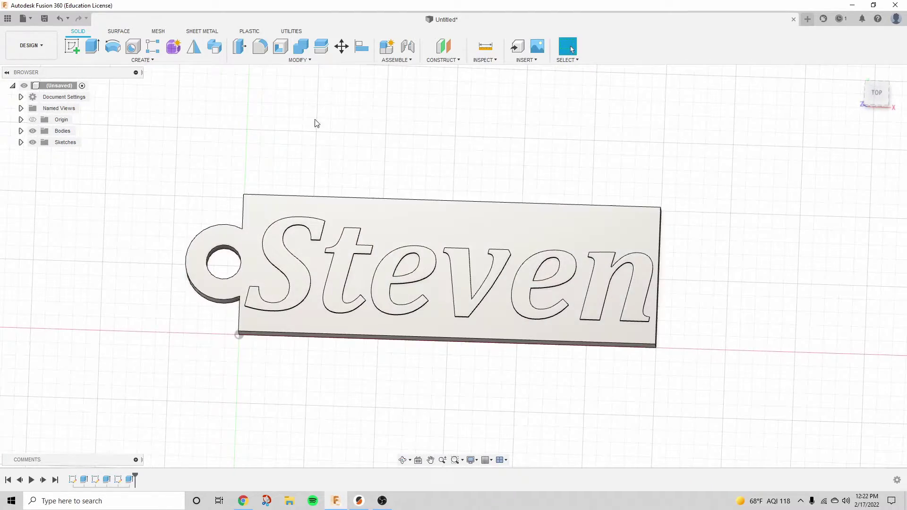
Step: Sketch on the top face a stepped line across the plate near its top edge
click(72, 46)
click(427, 218)
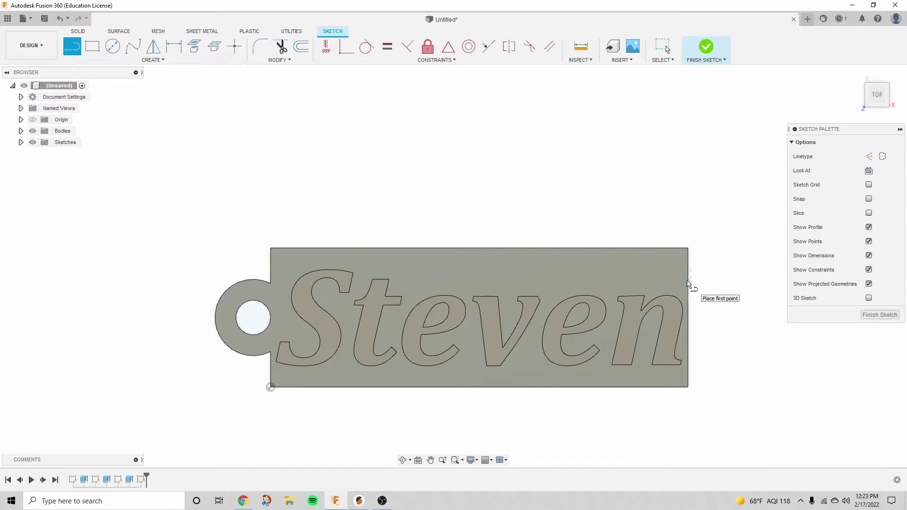
click(688, 280)
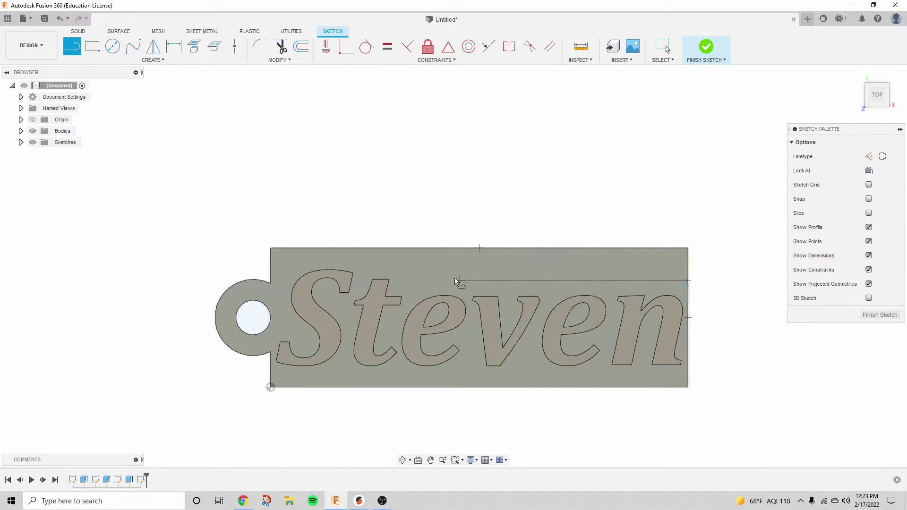
click(428, 281)
click(365, 261)
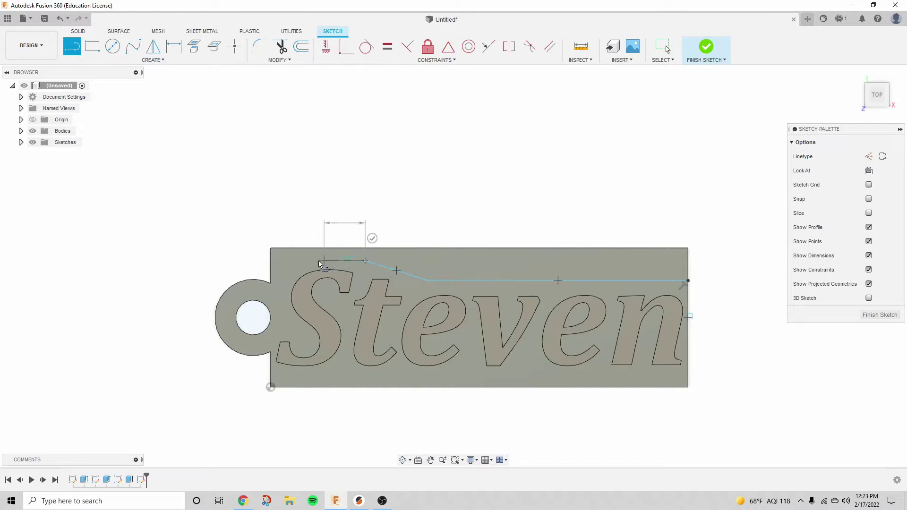
click(271, 261)
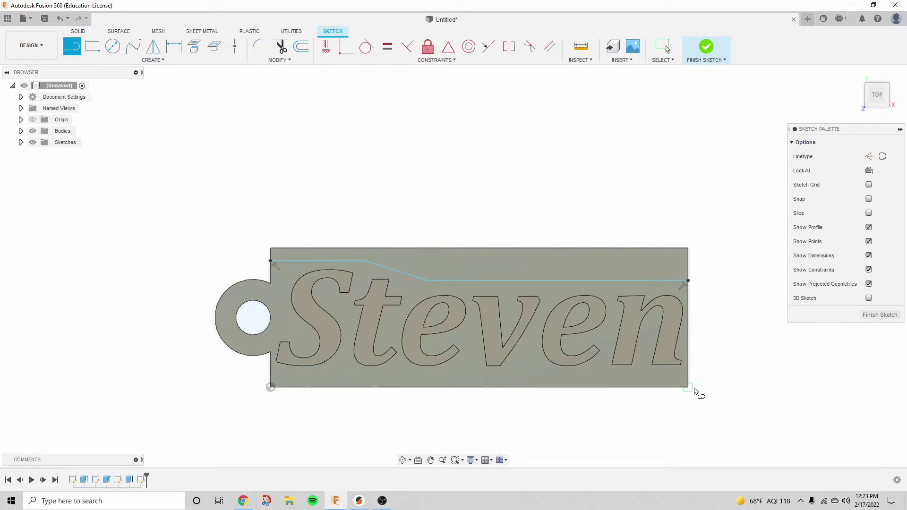
Step: Add a straight line along the plate's bottom edge and finish the sketch
click(688, 379)
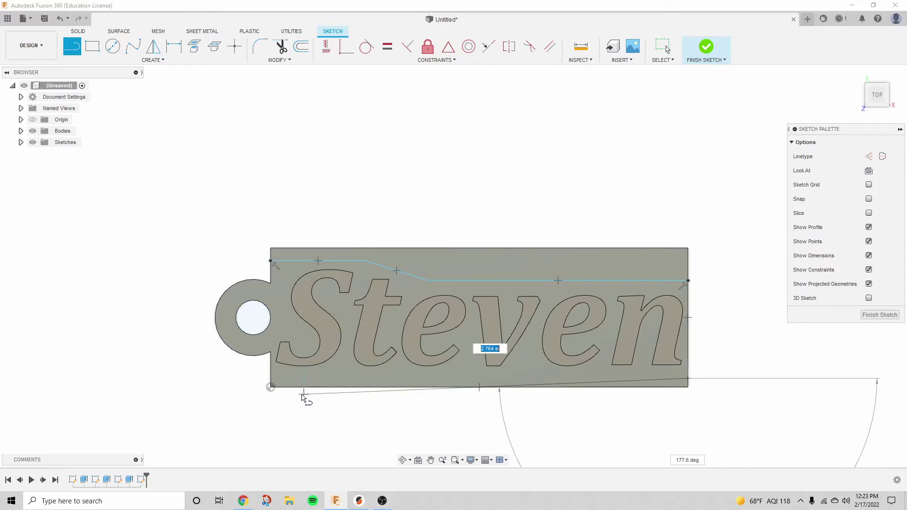
click(270, 379)
key(Escape)
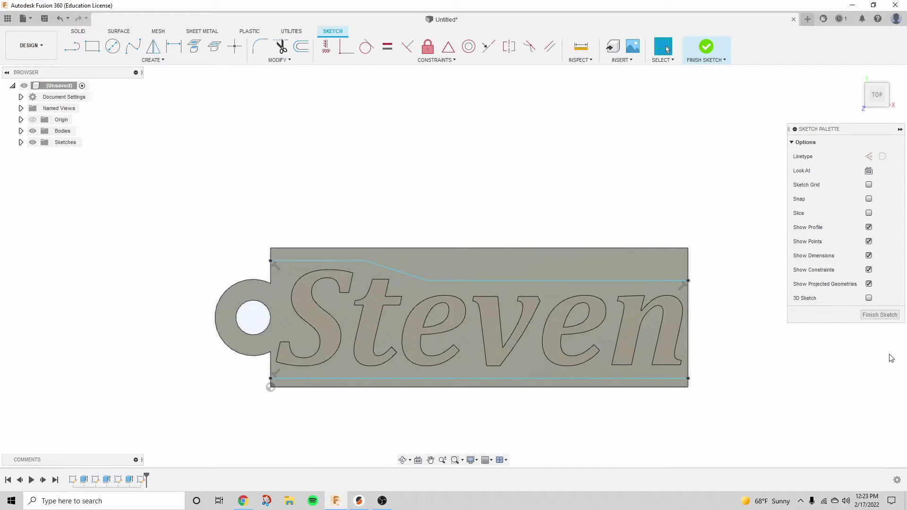
click(880, 314)
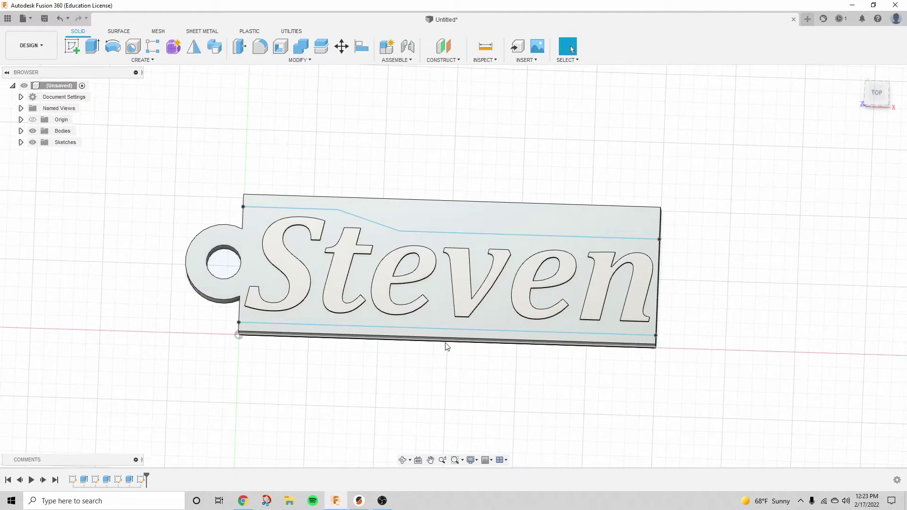
Step: Cut both outer strip profiles through All, with the direction flipped into the keychain
click(98, 54)
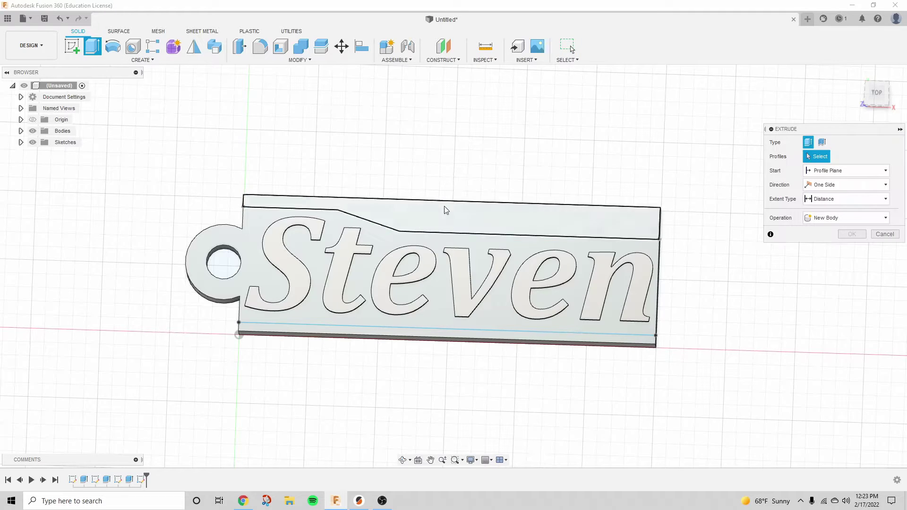
click(443, 216)
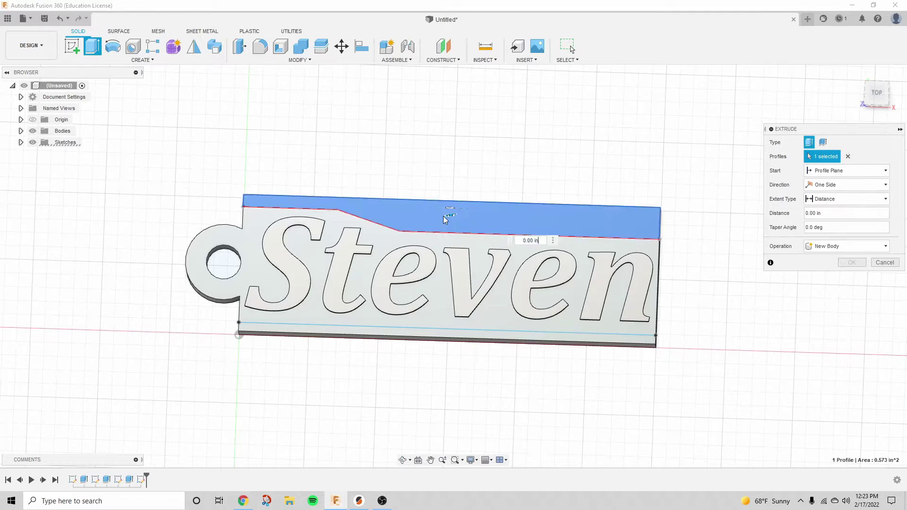
click(369, 331)
click(814, 247)
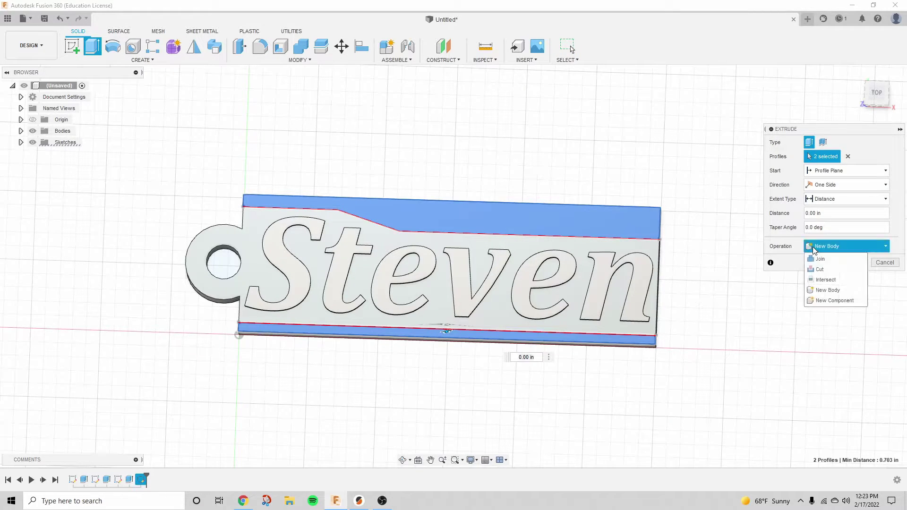
click(824, 269)
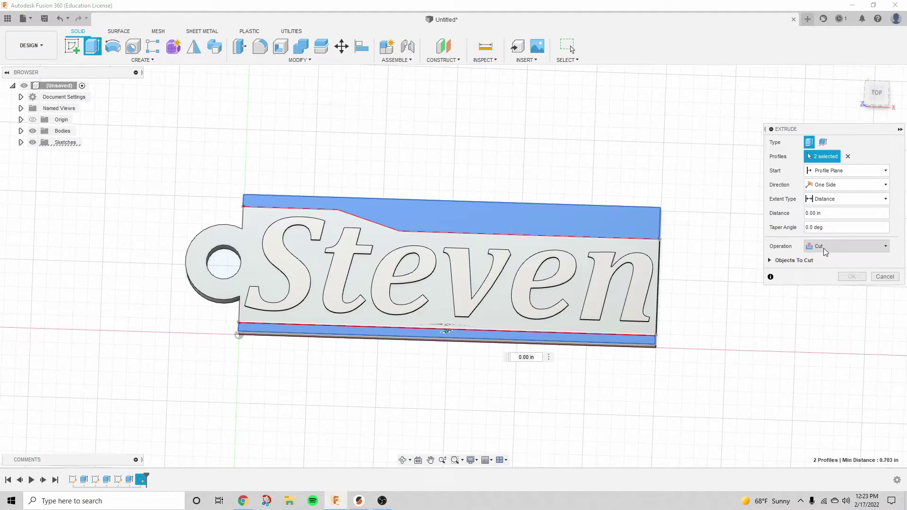
click(835, 199)
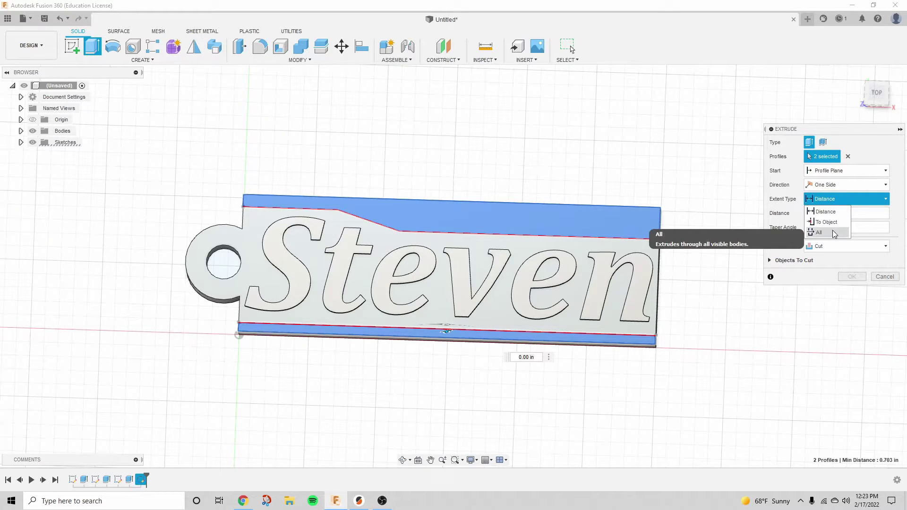
click(832, 232)
click(810, 213)
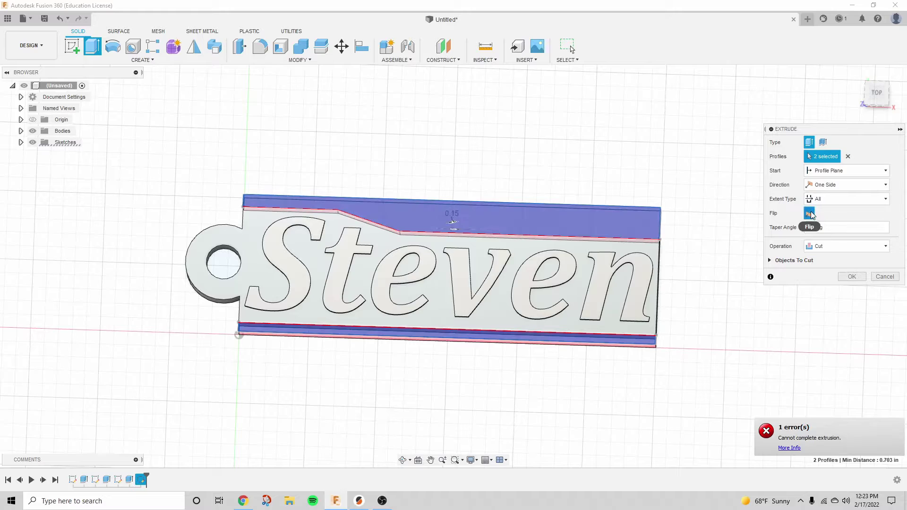
shift+middle_drag(662, 247, 777, 233)
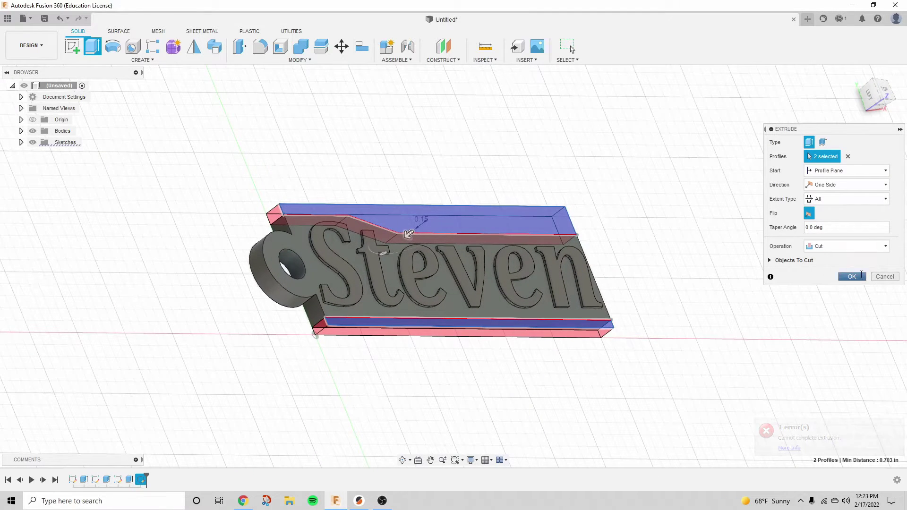
click(861, 275)
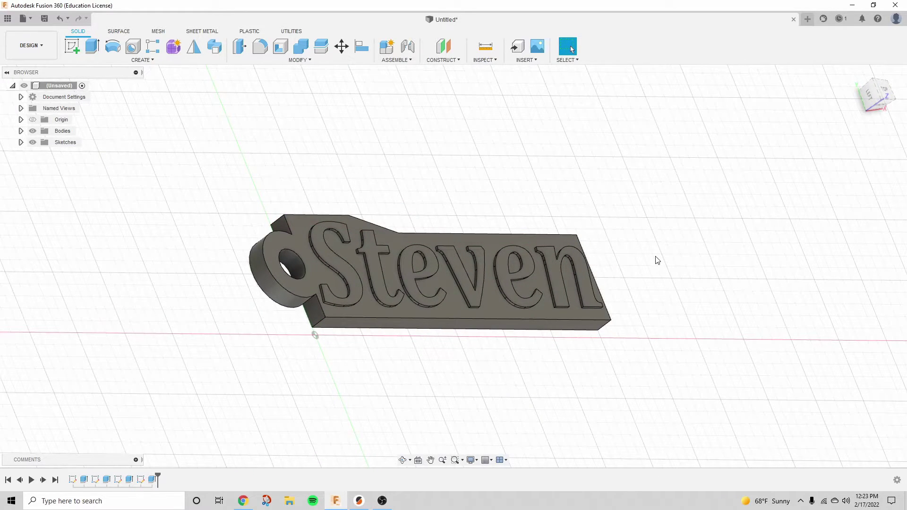
shift+middle_drag(658, 260, 591, 284)
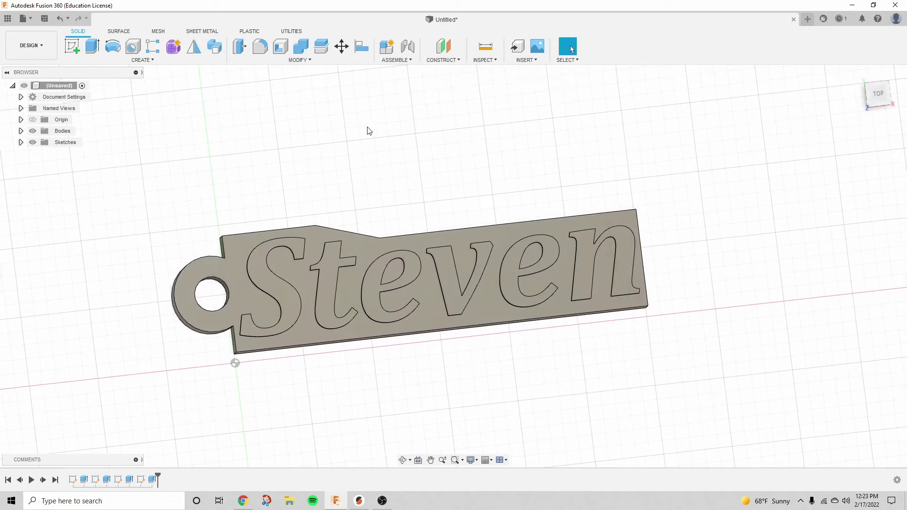
Step: Start a fillet and select seven of the keychain's vertical corner edges
click(260, 46)
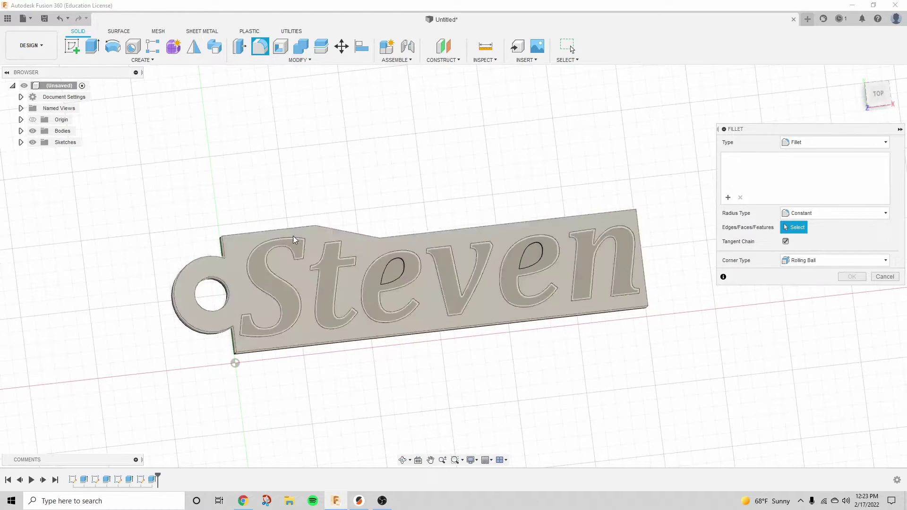
shift+middle_drag(285, 263, 453, 321)
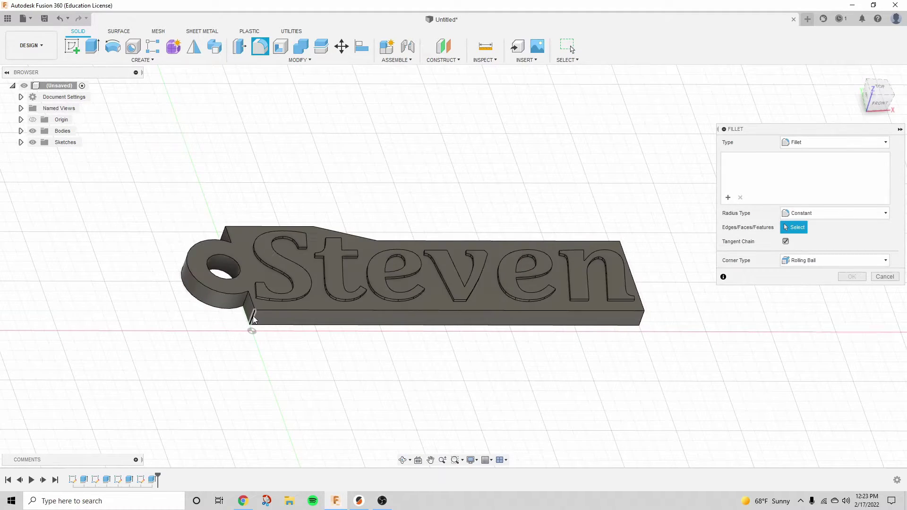
click(461, 323)
click(643, 321)
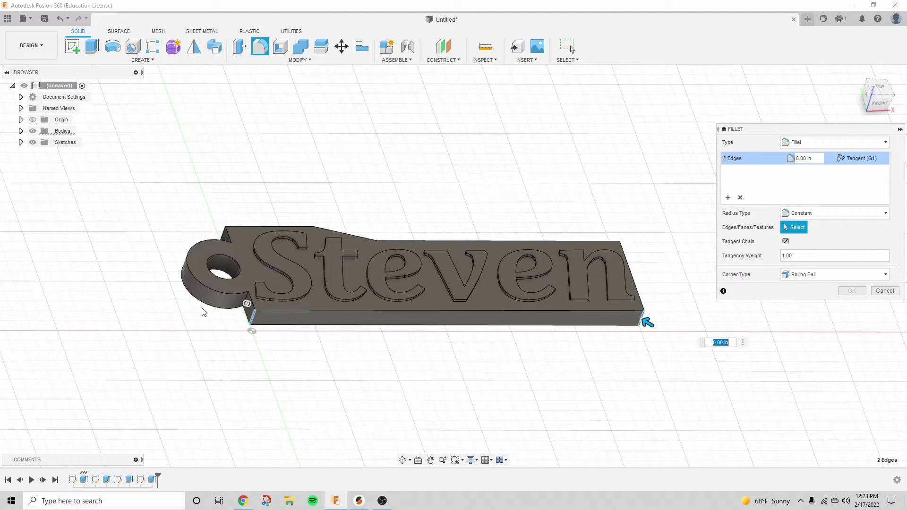
click(246, 303)
mouse_move(246, 302)
shift+middle_down()
mouse_move(220, 252)
mouse_move(168, 273)
mouse_move(236, 303)
shift+middle_up()
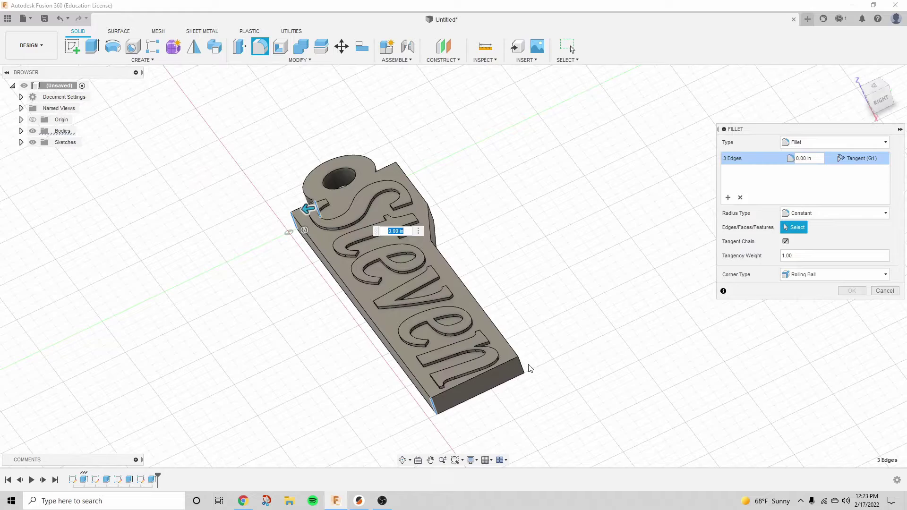
shift+middle_drag(523, 369, 486, 334)
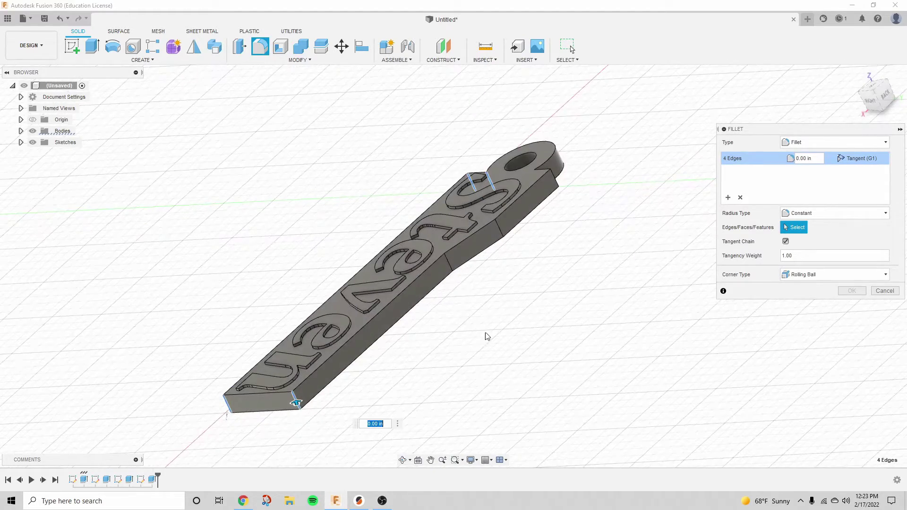
click(448, 258)
click(500, 229)
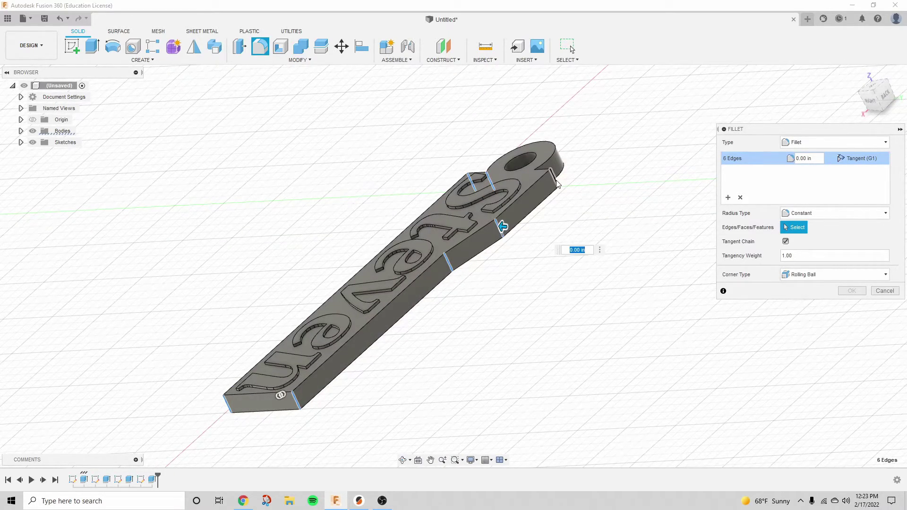
click(556, 184)
Step: Add the last corner edge and apply a 0.15 in fillet radius
shift+middle_drag(555, 184, 557, 359)
scroll(504, 344, up, 2)
click(502, 344)
shift+middle_drag(502, 344, 540, 237)
scroll(547, 318, down, 2)
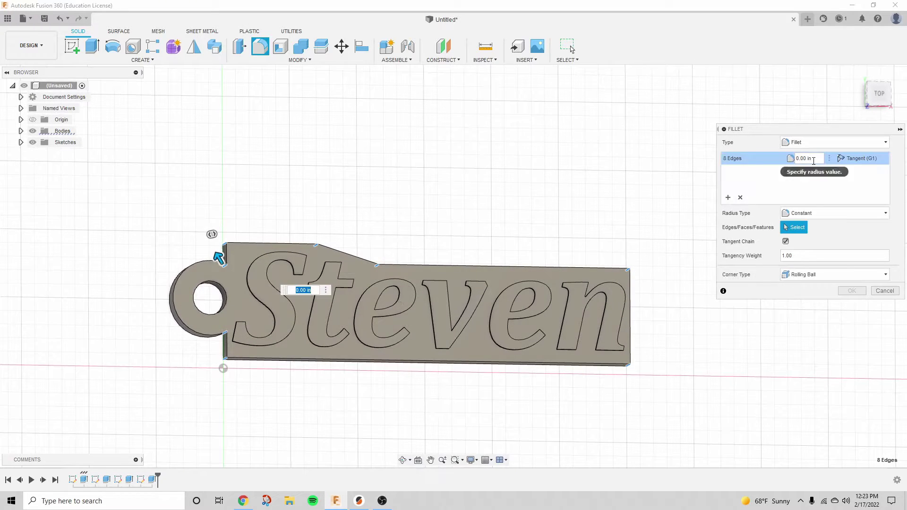
click(807, 160)
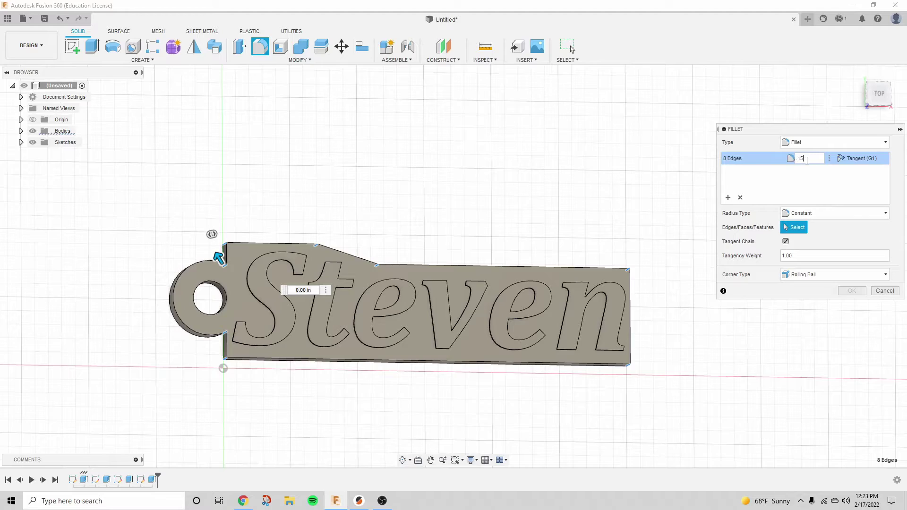
text(.15)
key(Return)
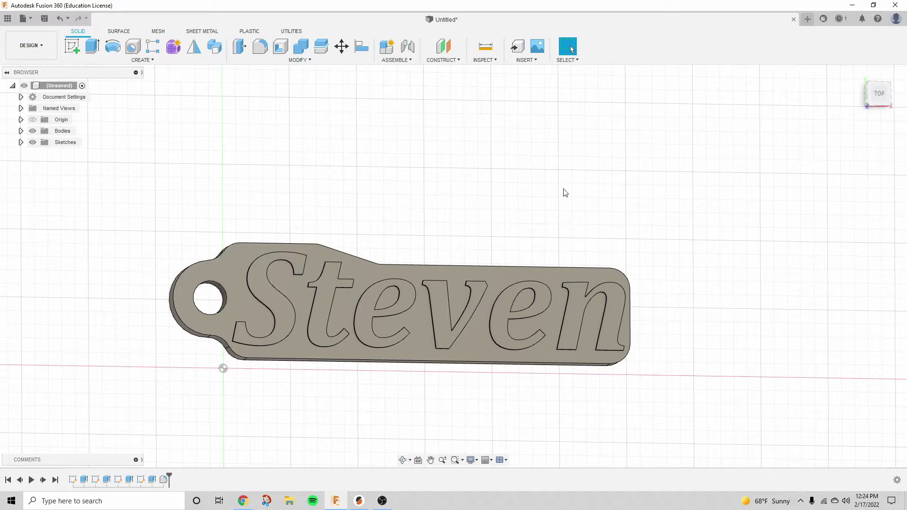
Step: Fillet the keychain's top outline edge chain and both key-ring hole edges with radius 5
shift+middle_drag(547, 195, 484, 211)
click(259, 46)
click(227, 265)
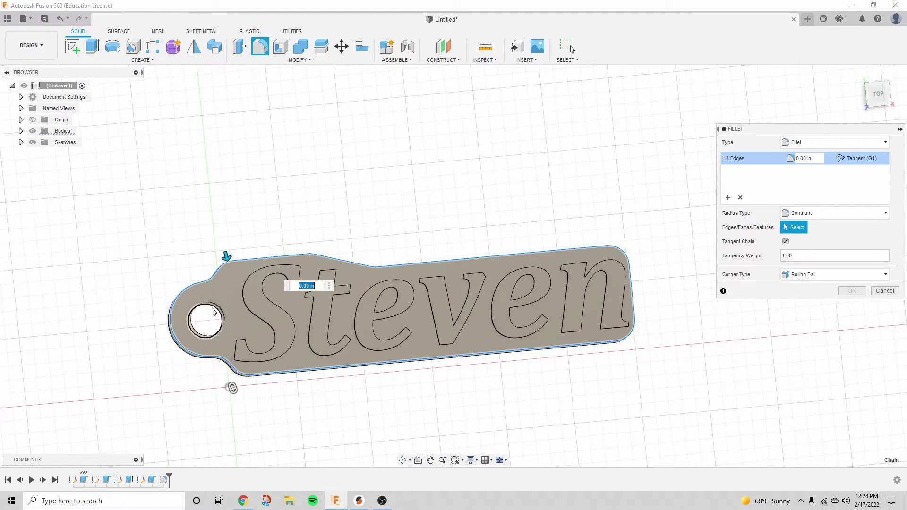
click(213, 306)
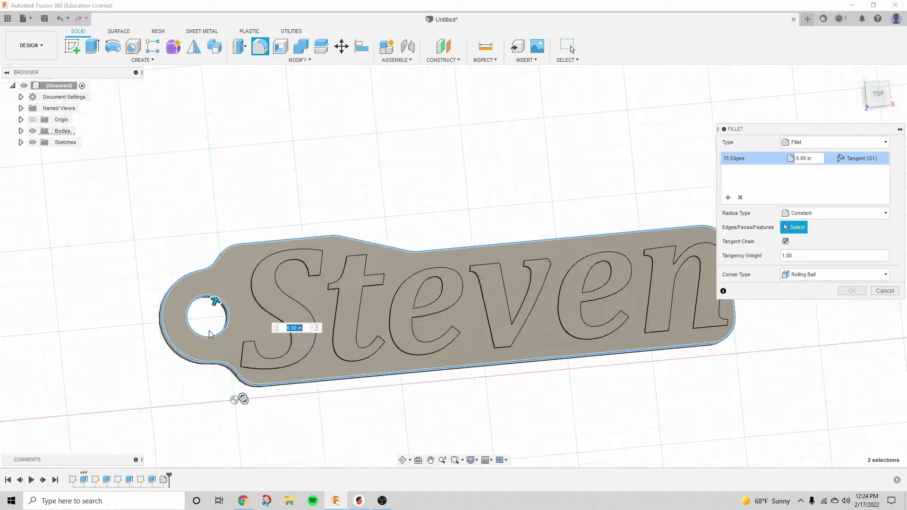
scroll(210, 310, up, 5)
shift+middle_drag(221, 274, 216, 297)
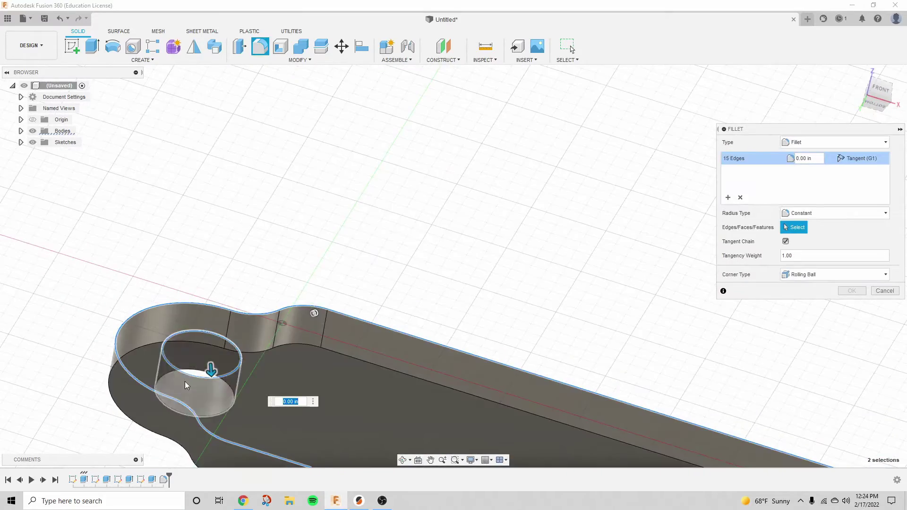
click(198, 416)
shift+middle_drag(199, 416, 179, 425)
scroll(318, 365, down, 5)
shift+middle_drag(367, 197, 438, 210)
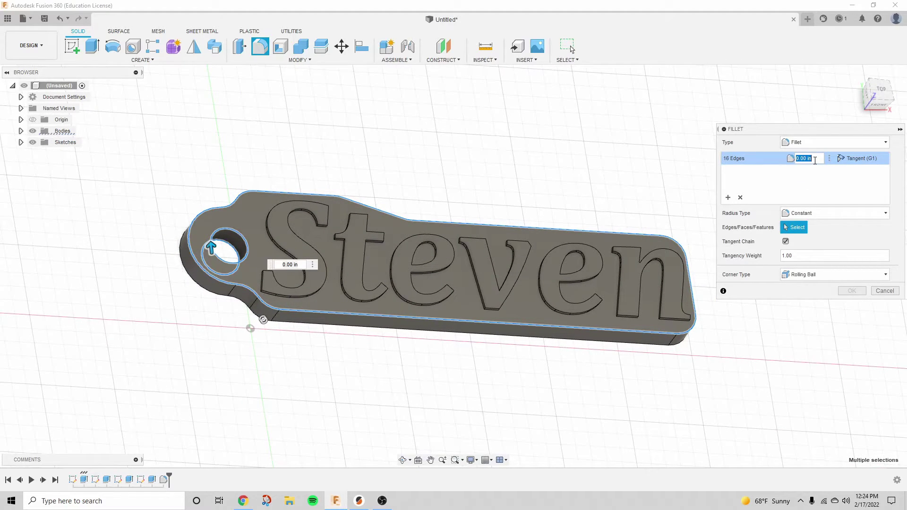
text(5)
key(Return)
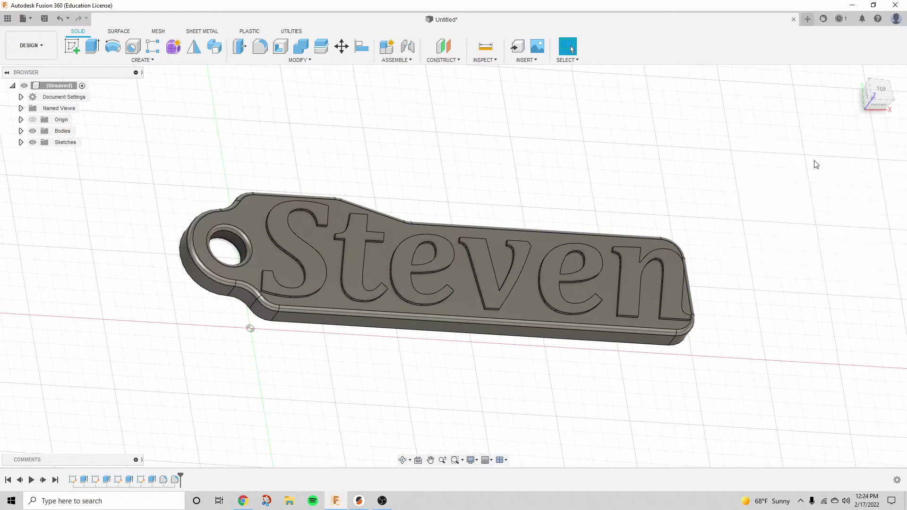
shift+middle_drag(646, 190, 468, 158)
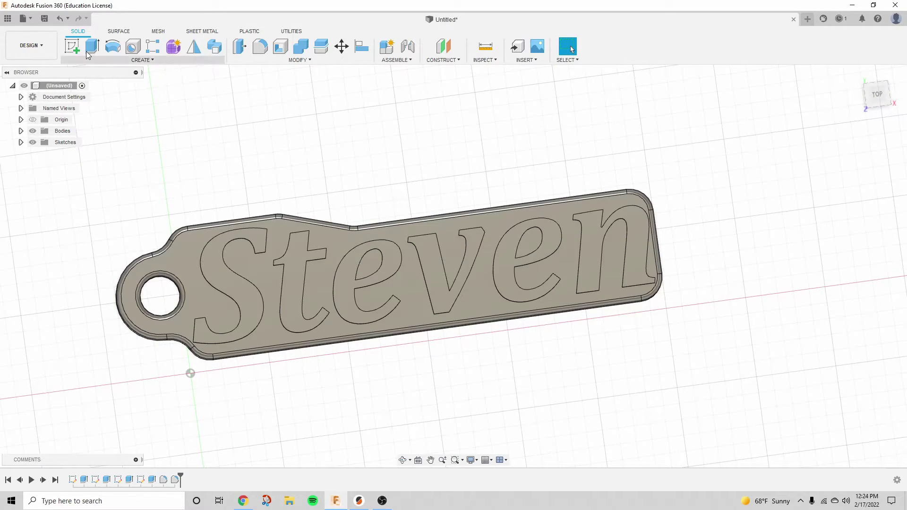
Step: Save the design as Keychain_Steven
click(45, 19)
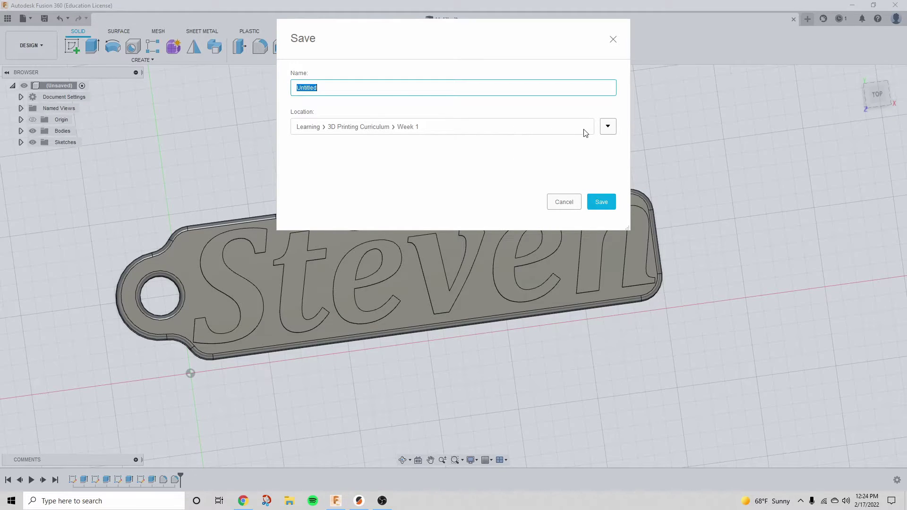
text(Keychain_Steven)
key(Return)
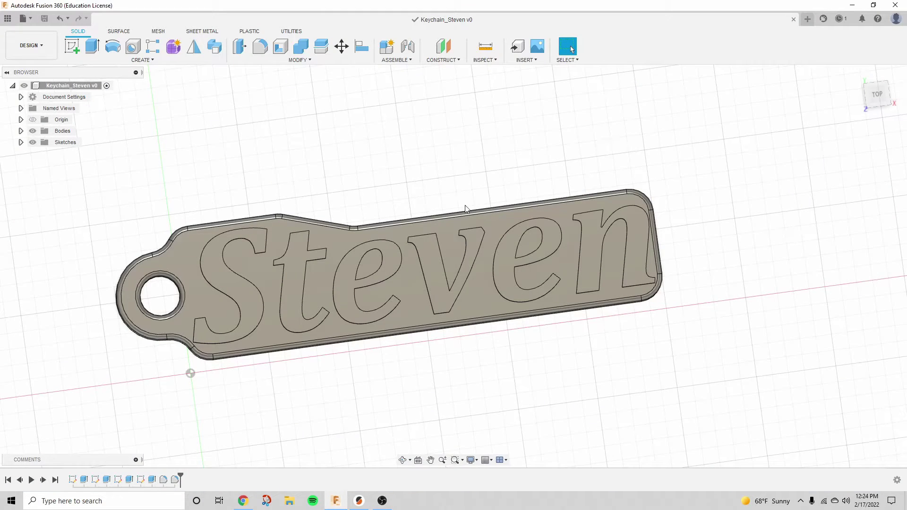
shift+middle_drag(464, 210, 495, 188)
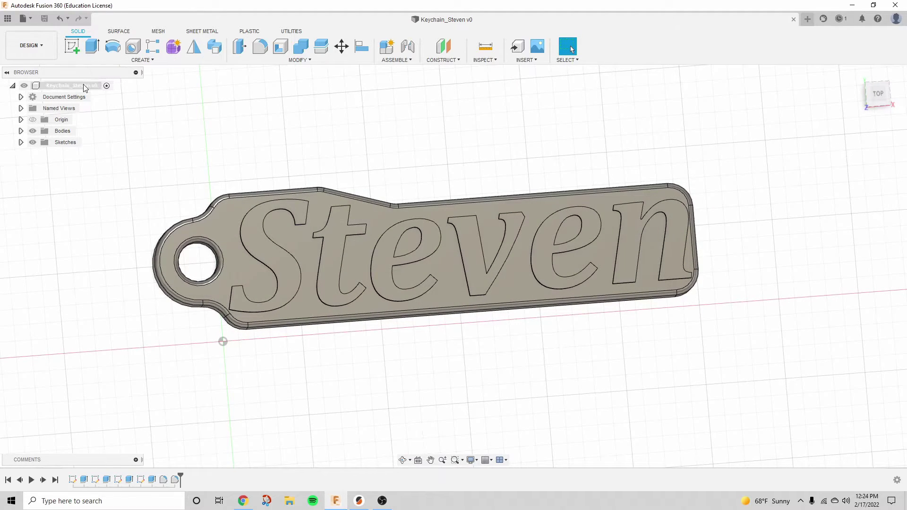
Step: Change the document units to millimetres in Document Settings and expand the Bodies list
click(21, 97)
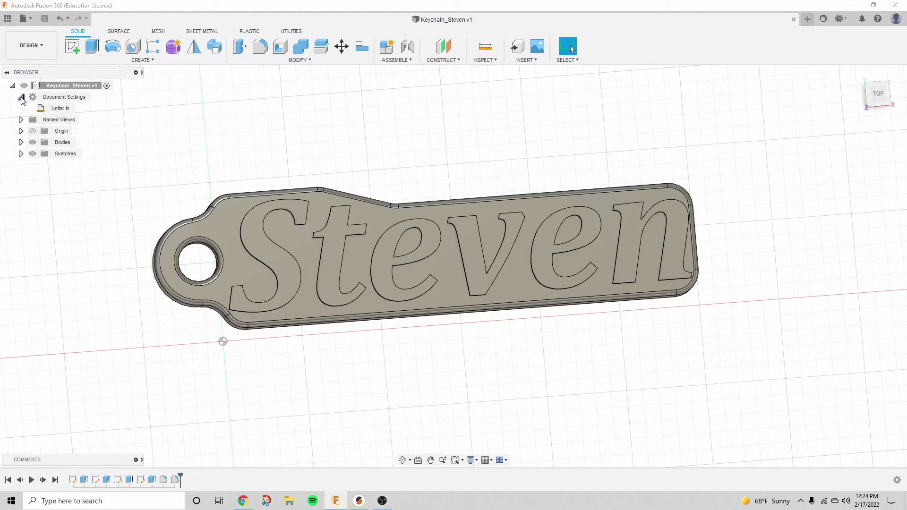
click(72, 108)
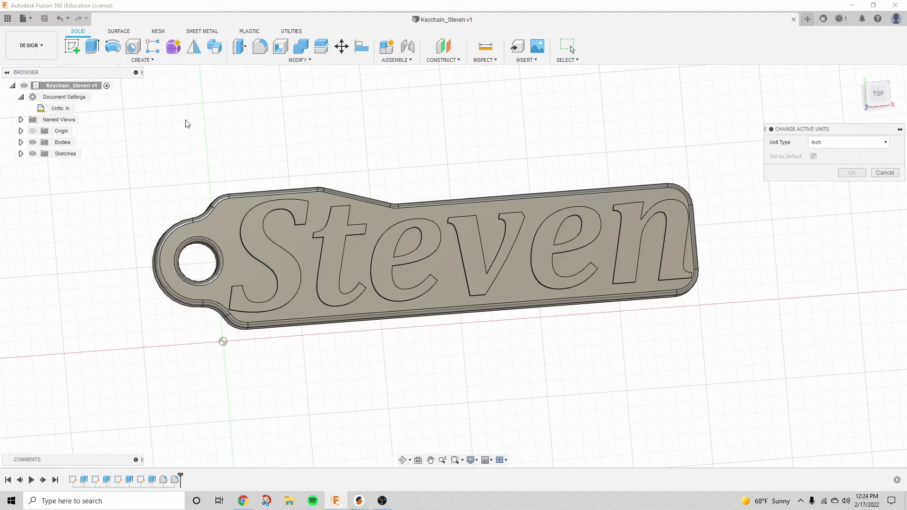
click(822, 143)
click(829, 165)
click(853, 173)
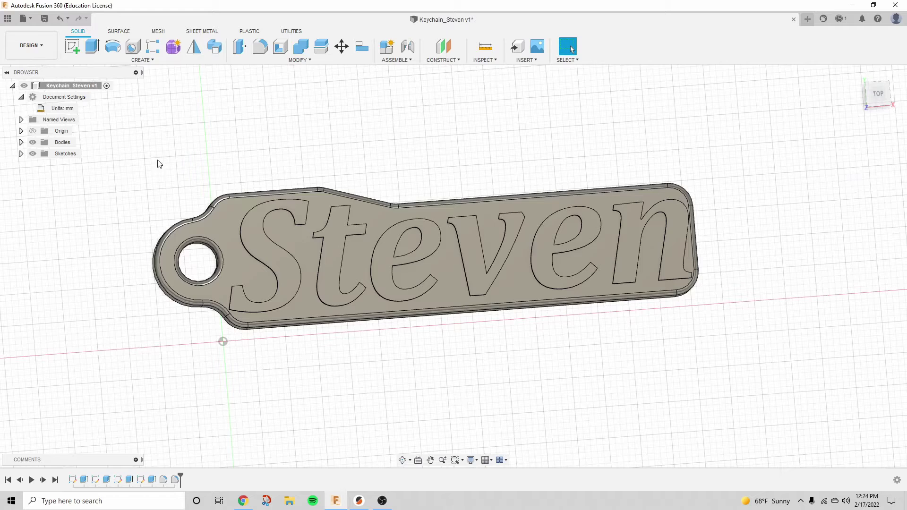
click(21, 142)
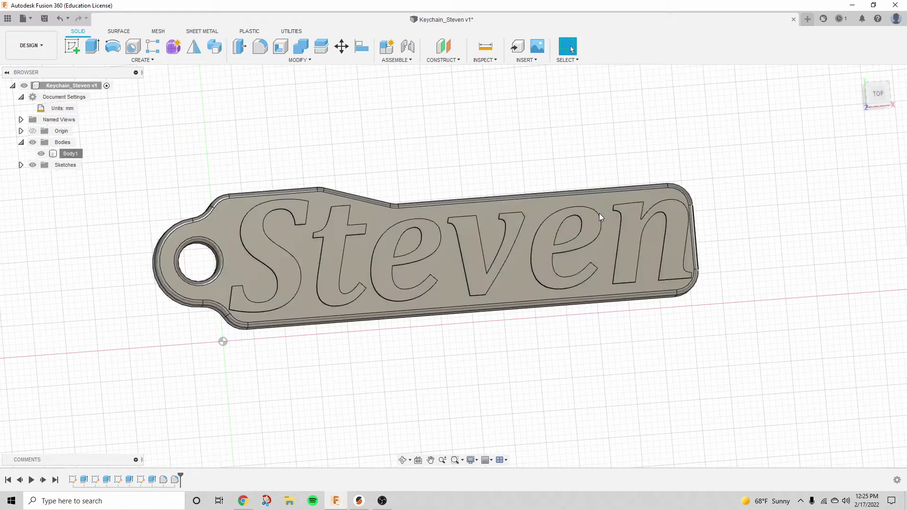
Step: Export the keychain design as a binary STL mesh file
right_click(65, 87)
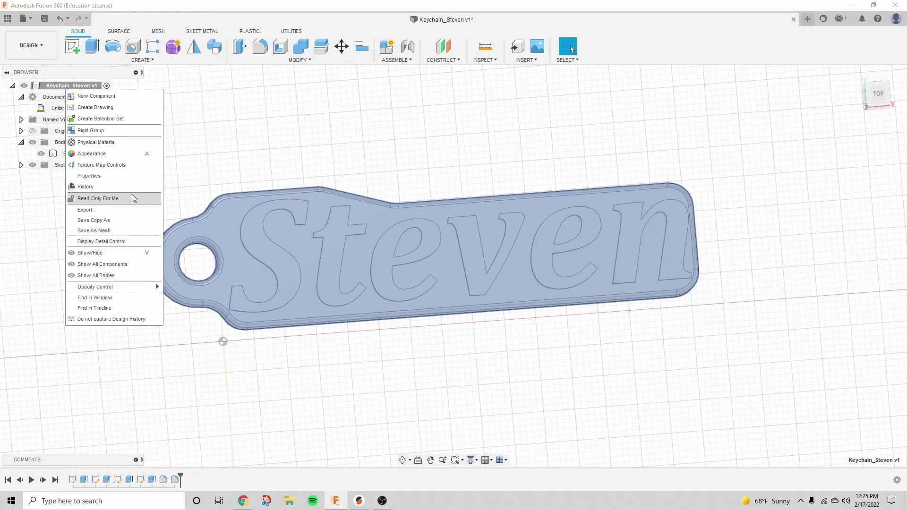
click(137, 231)
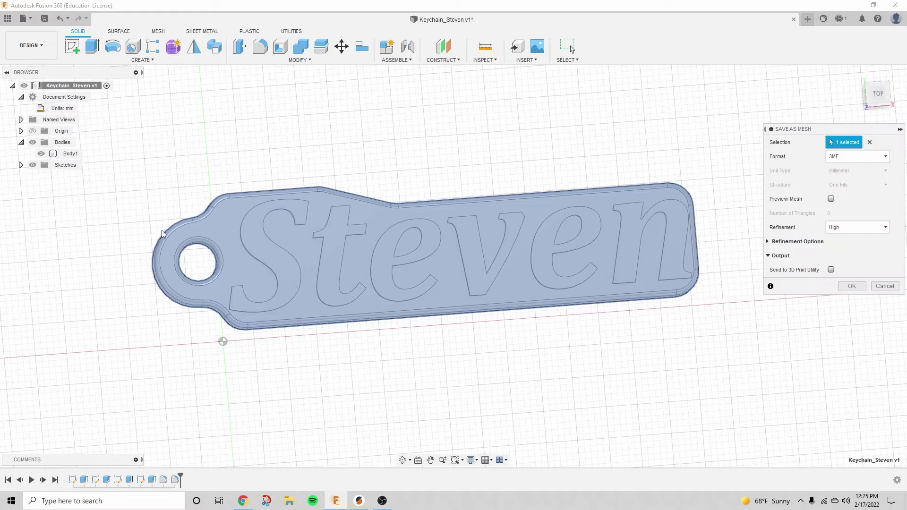
click(874, 157)
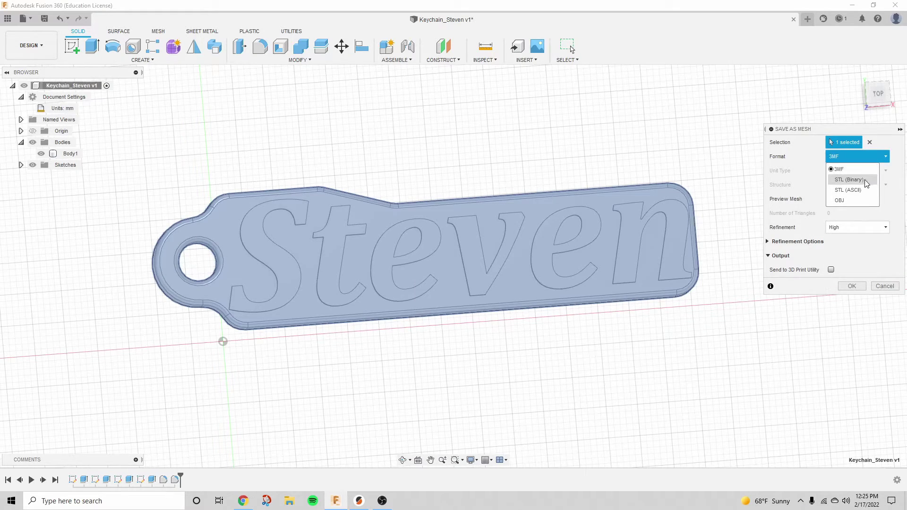
click(849, 179)
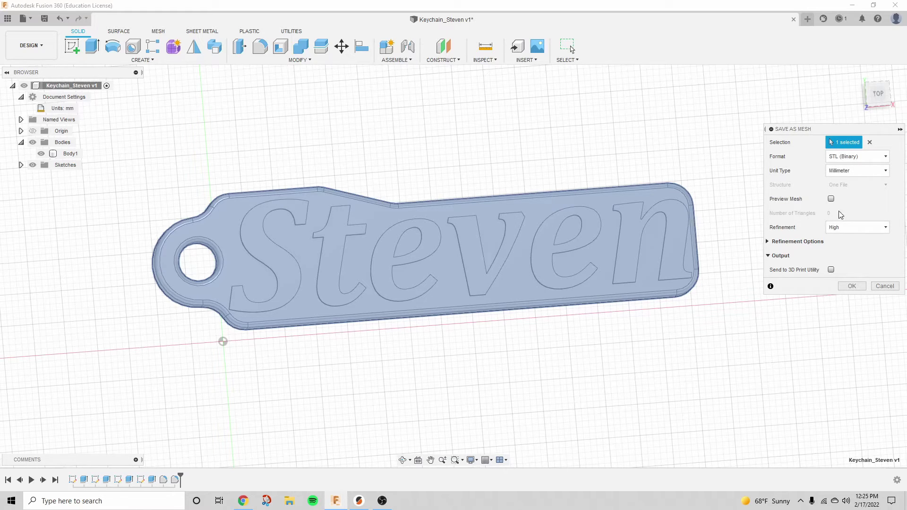
click(832, 199)
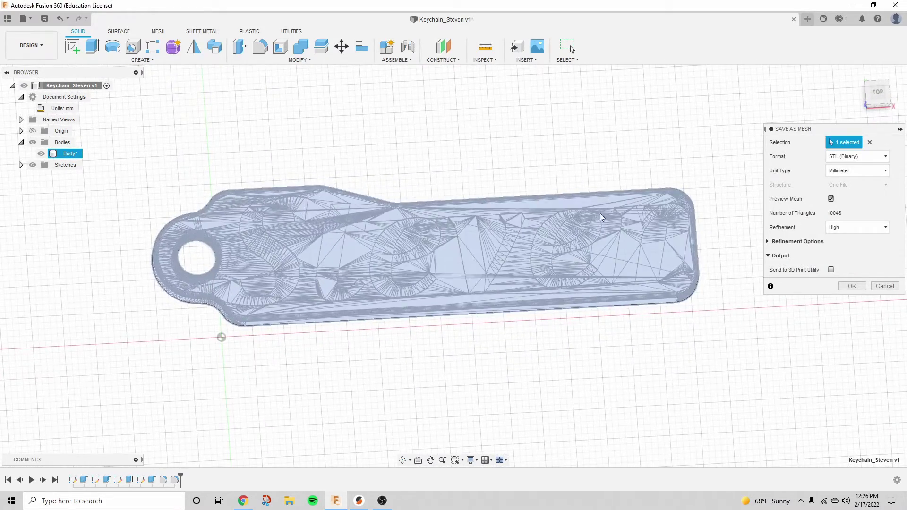
click(831, 199)
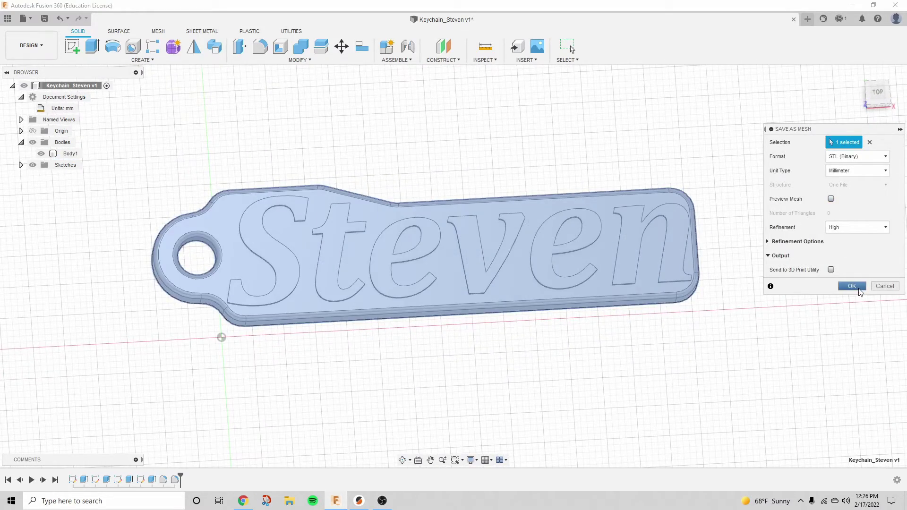
click(859, 290)
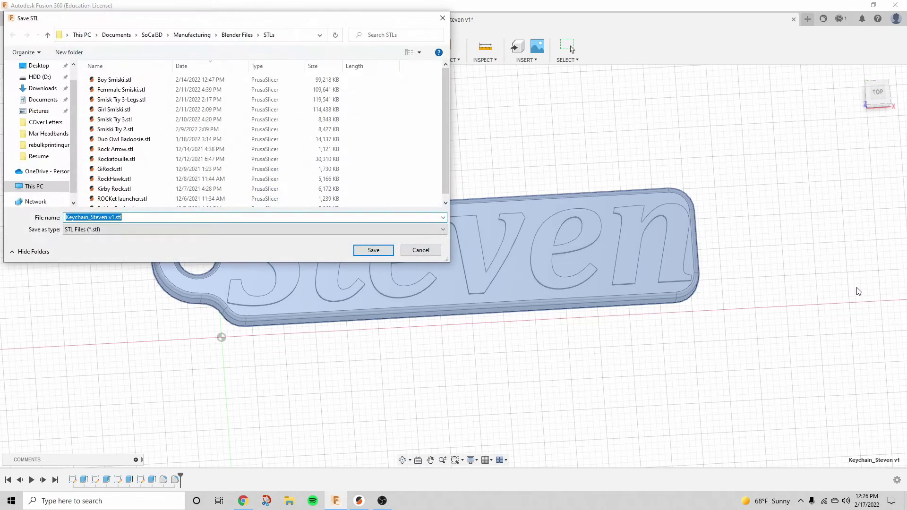
click(378, 247)
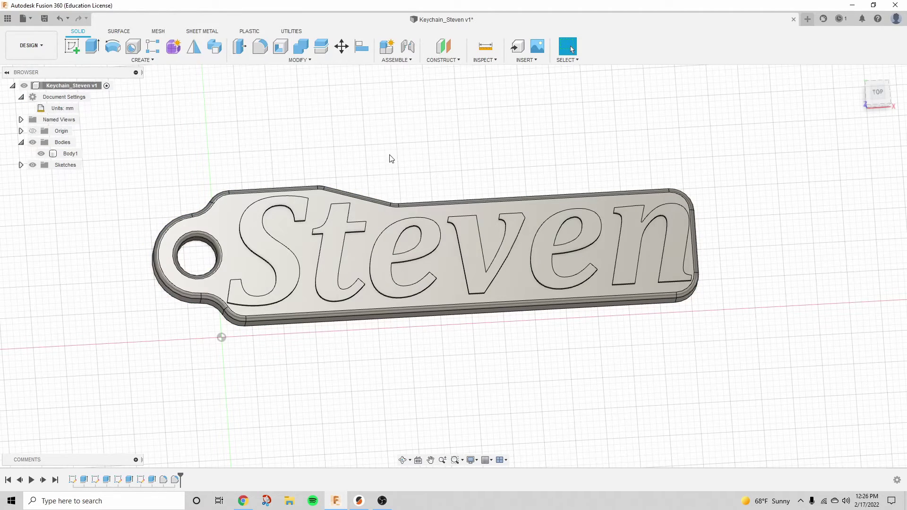
shift+middle_drag(386, 165, 350, 175)
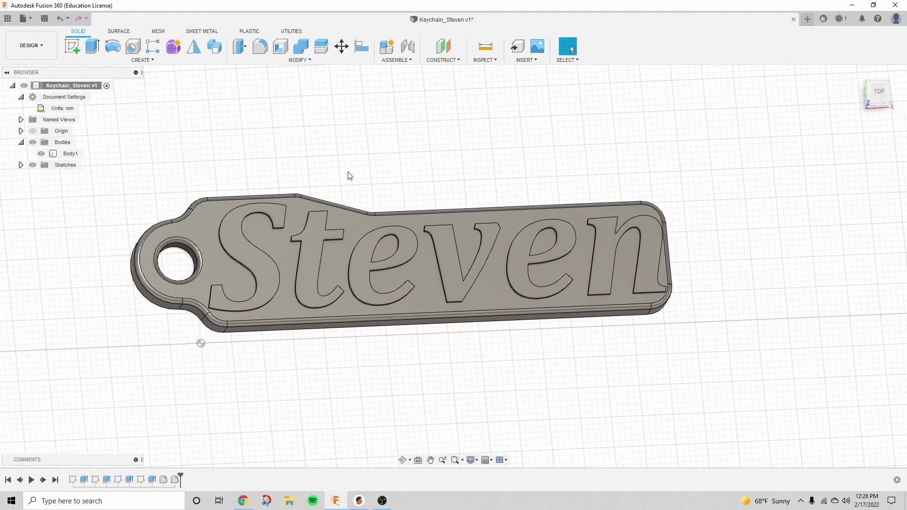
Step: Switch the document units back to inches
click(80, 109)
click(843, 144)
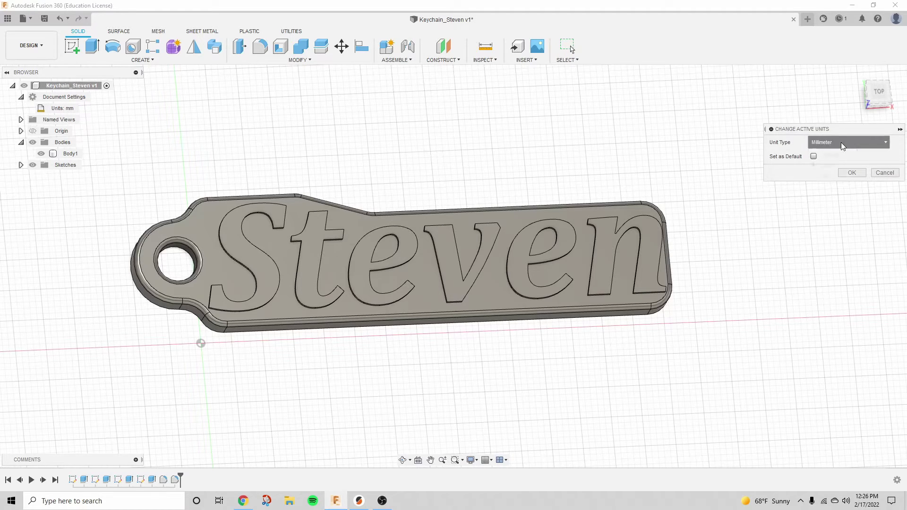
click(836, 186)
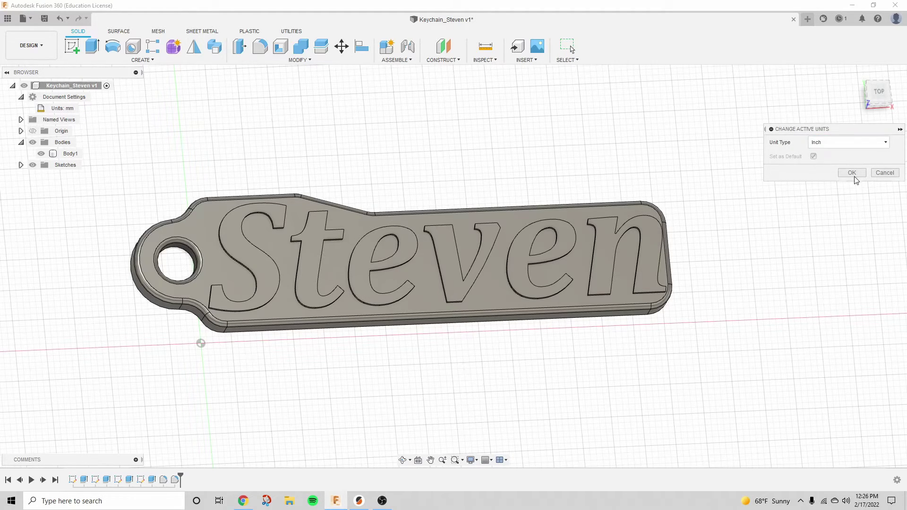
click(852, 173)
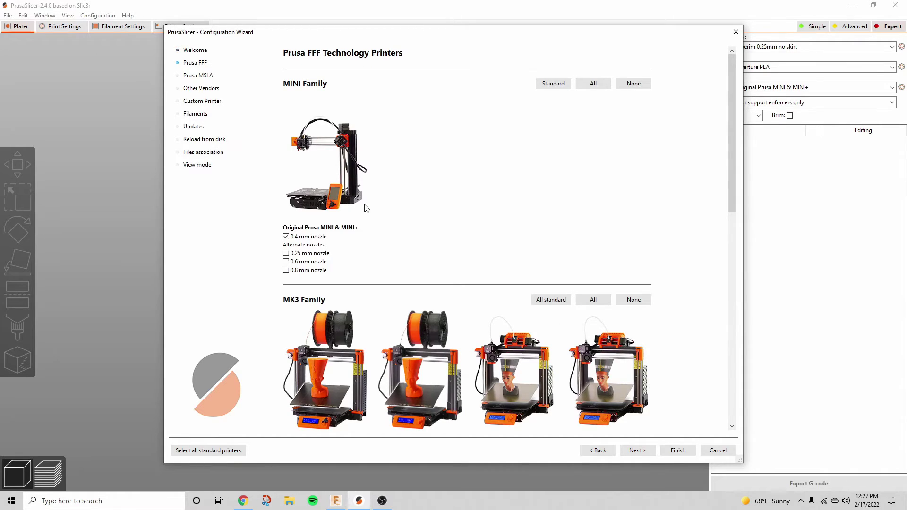
Step: Skip the Prusa FFF and MSLA printer pages and add Creality as a printer vendor
scroll(366, 217, down, 5)
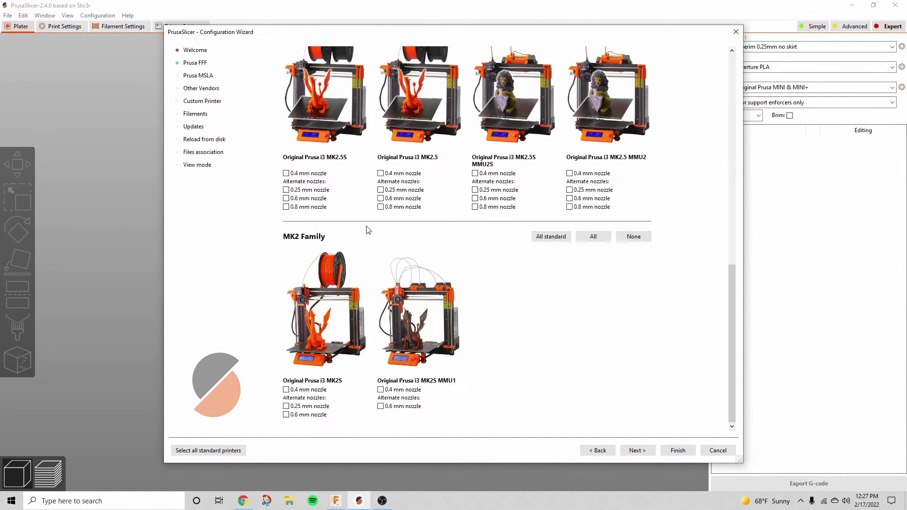
scroll(371, 226, up, 5)
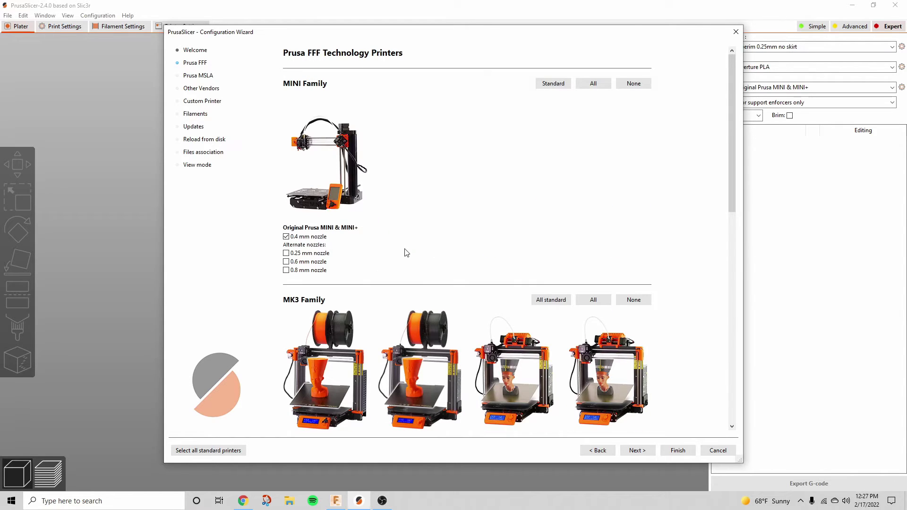
scroll(555, 377, down, 5)
click(645, 452)
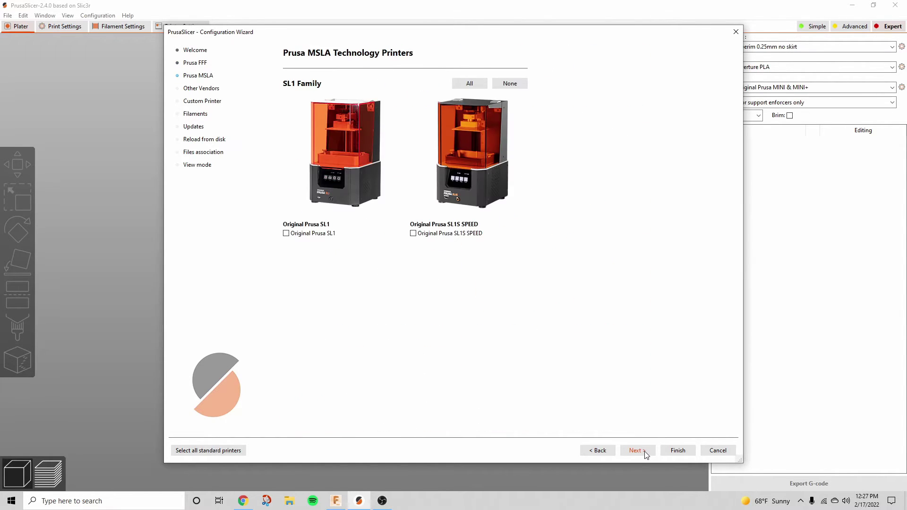
click(645, 452)
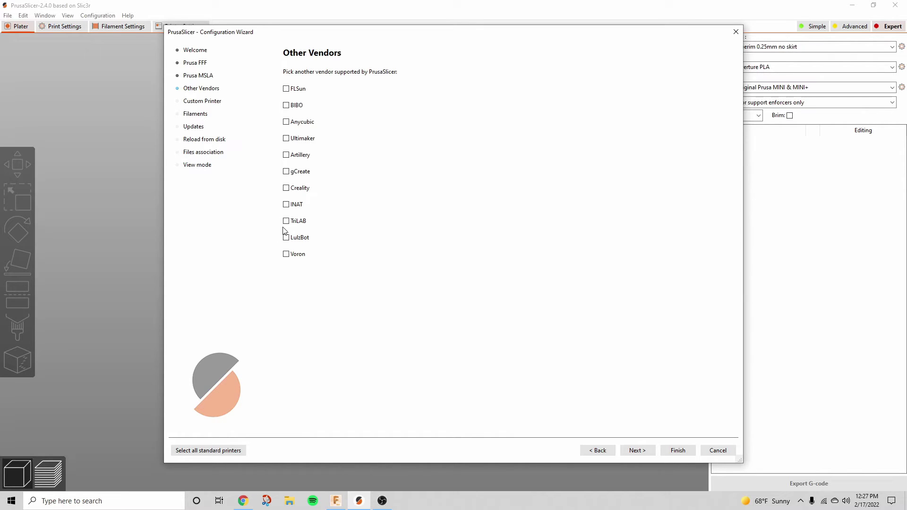
click(286, 189)
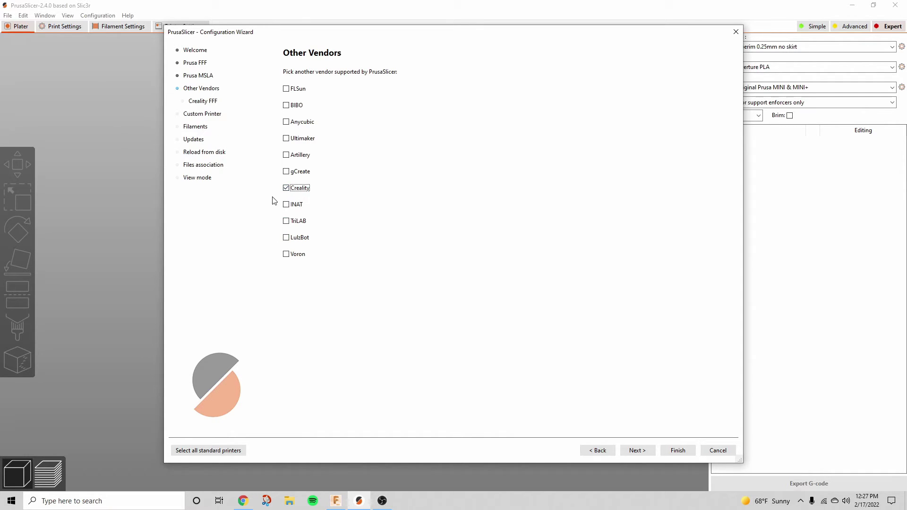
Step: Keep the Creality Ender-3 with 0.4 mm nozzle selected on the Creality printers page
click(209, 103)
scroll(426, 204, down, 15)
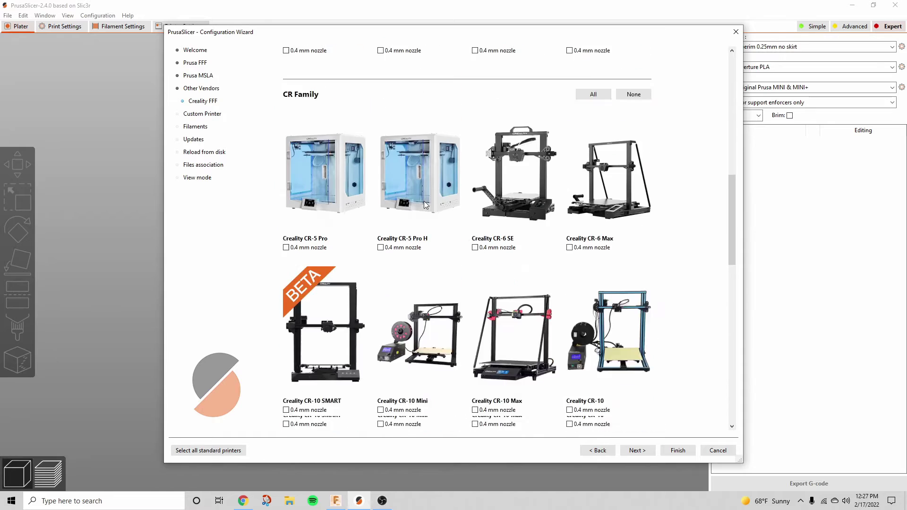
scroll(426, 205, down, 10)
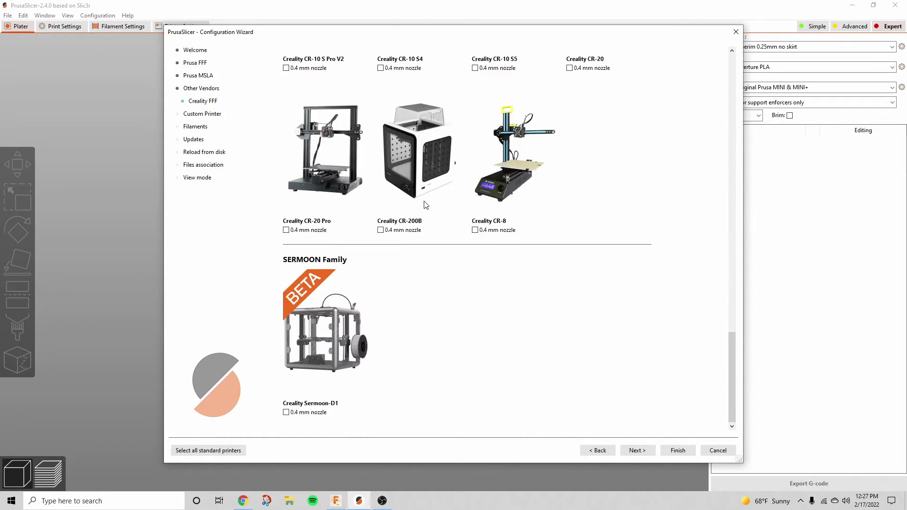
scroll(425, 205, up, 15)
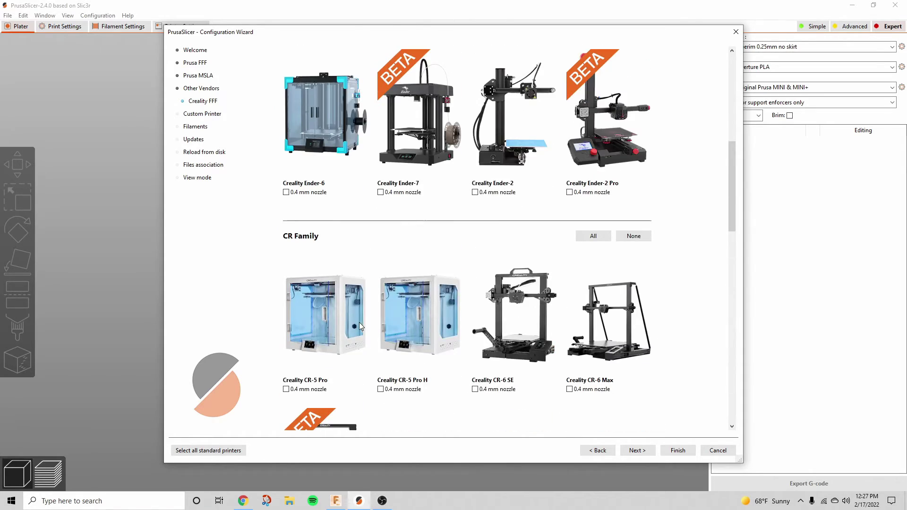
scroll(360, 325, up, 5)
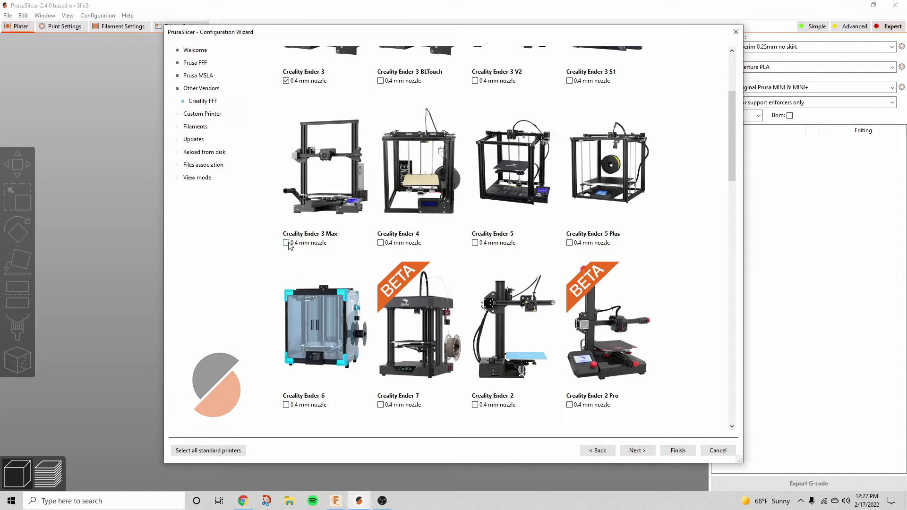
scroll(290, 248, up, 4)
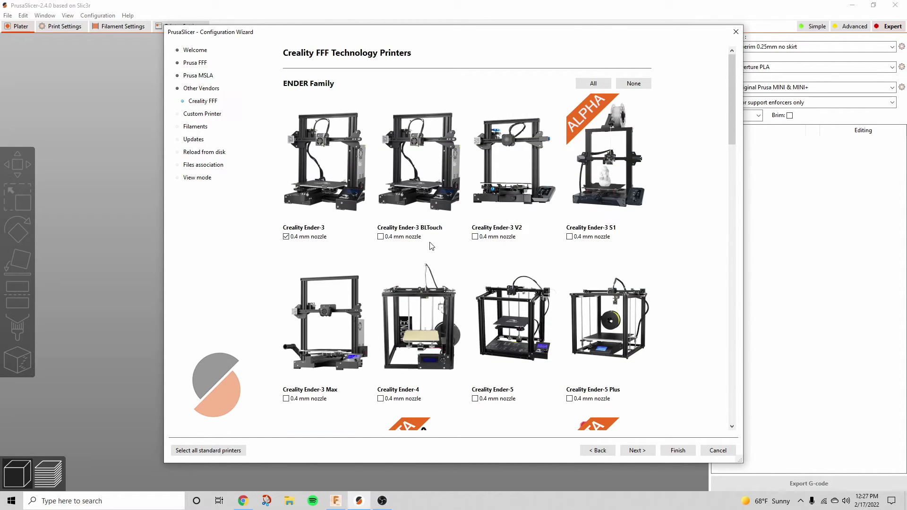
click(637, 451)
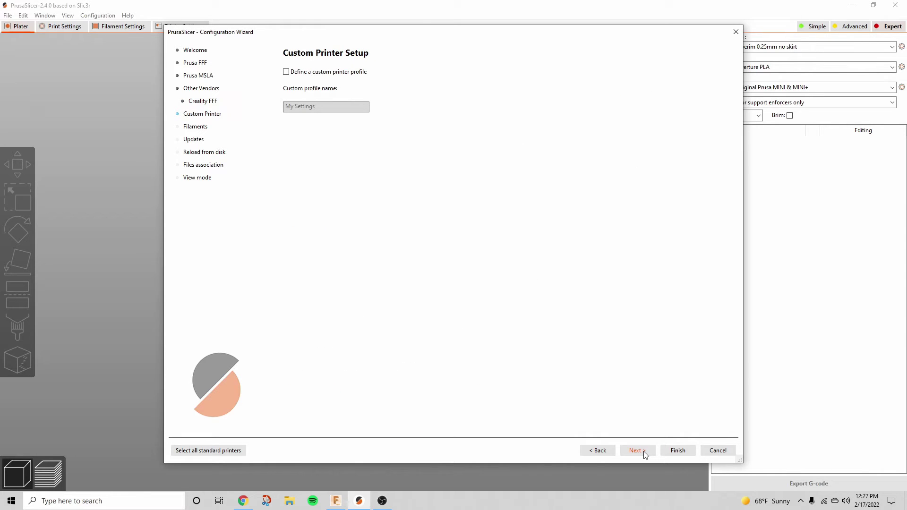
Step: Skip the custom printer, filament, updates, reload and file association pages and finish the wizard
click(644, 451)
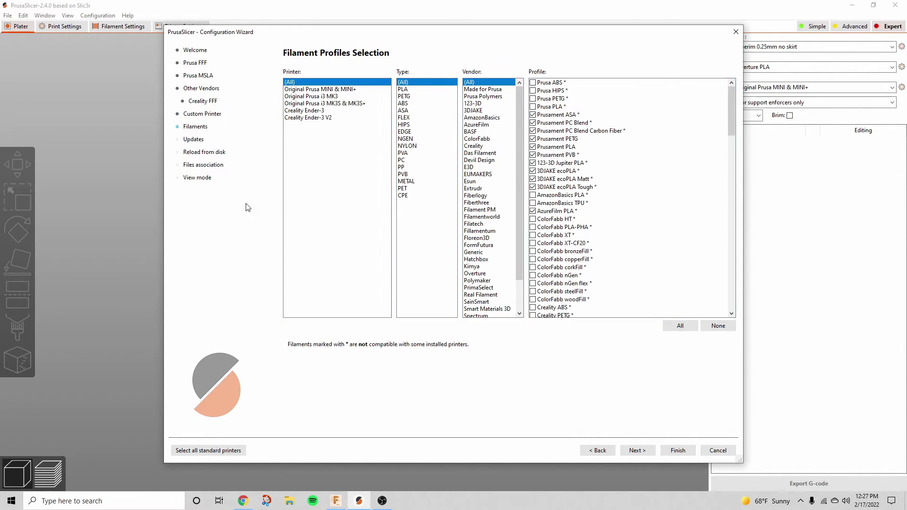
click(643, 451)
click(643, 451)
click(642, 449)
click(642, 450)
click(684, 454)
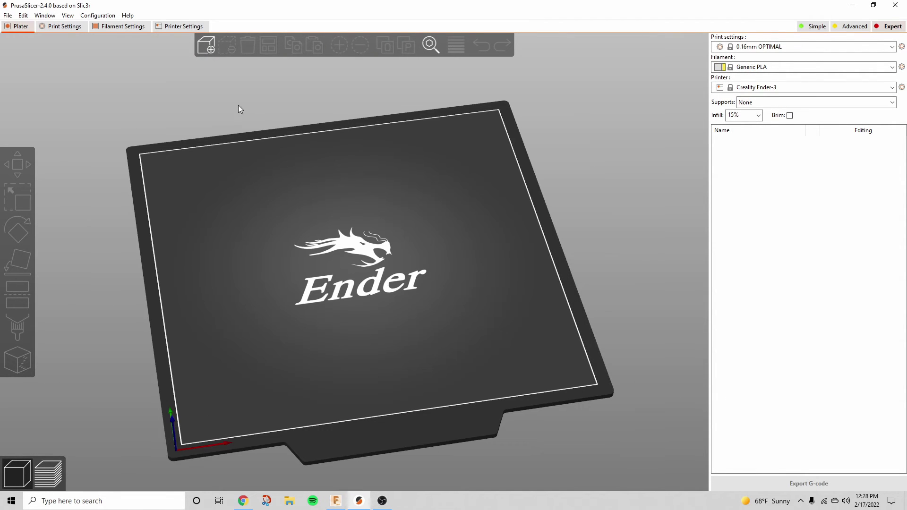
Step: Import Keychain_Steven v1.stl from the Downloads folder onto the bed
click(199, 49)
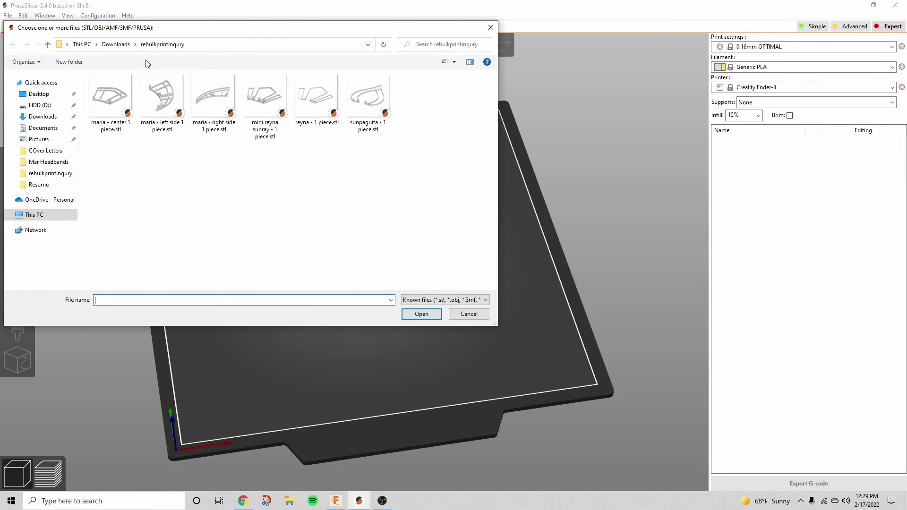
click(117, 45)
click(33, 83)
double_click(114, 206)
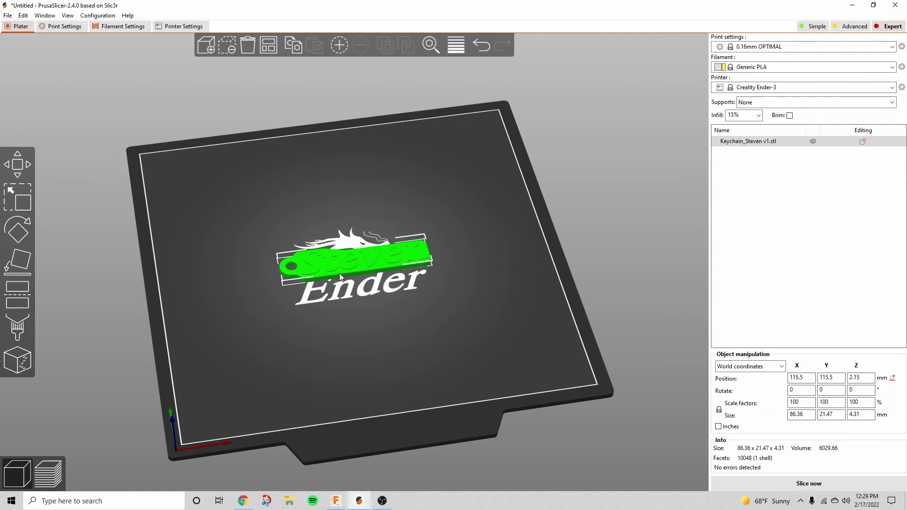
drag(362, 307, 554, 237)
Step: Slice the model and lower the layer slider to layer 25 at 4.04 mm
key(ctrl+r)
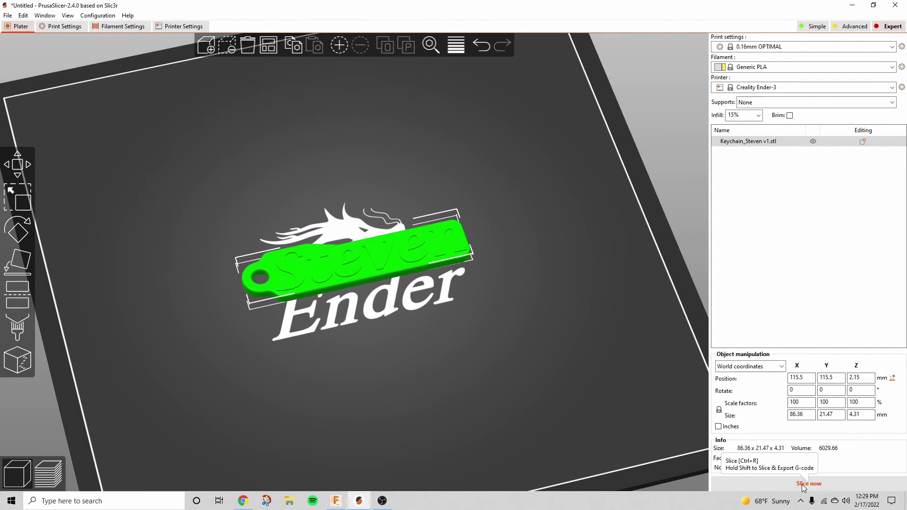
scroll(410, 332, up, 6)
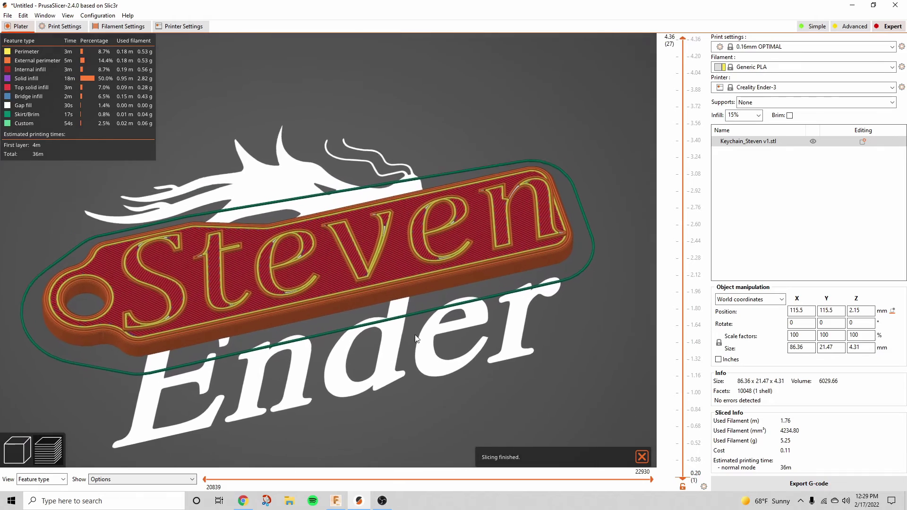
mouse_move(417, 338)
mouse_down()
mouse_move(399, 308)
mouse_move(417, 303)
mouse_move(418, 336)
mouse_up()
scroll(418, 336, down, 2)
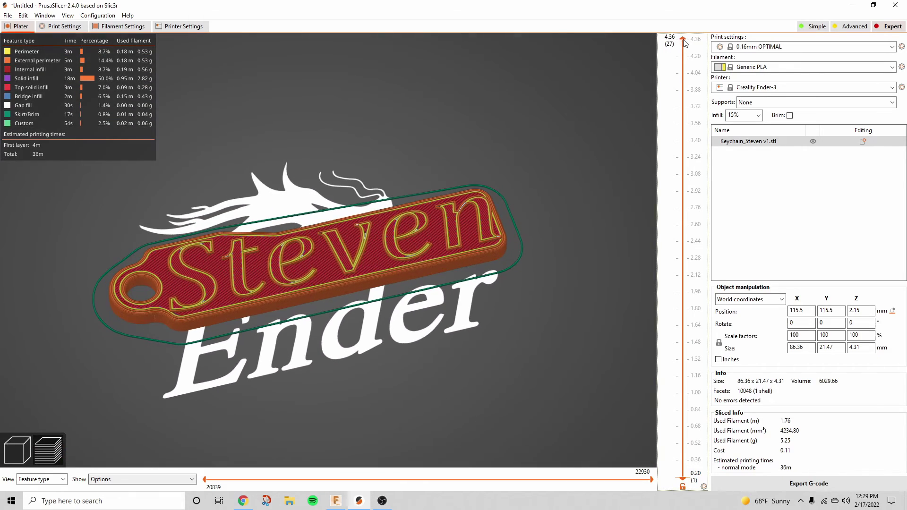
drag(684, 43, 683, 72)
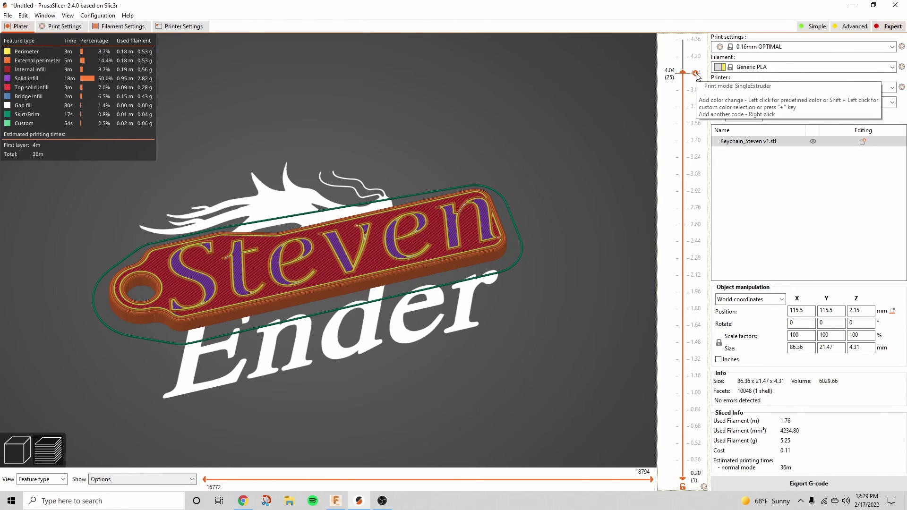
Step: Add a colour change at layer 25 (4.04 mm), show all layers again, and re-slice
click(696, 74)
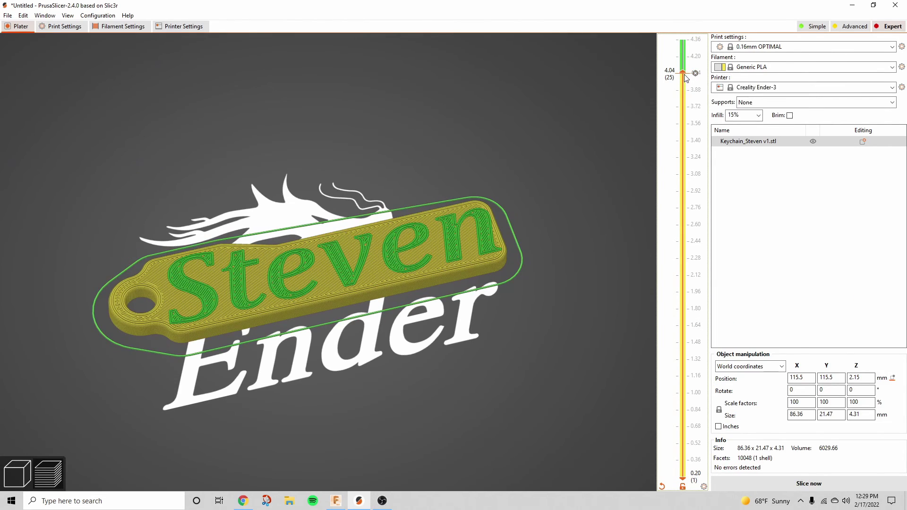
drag(686, 78, 683, 39)
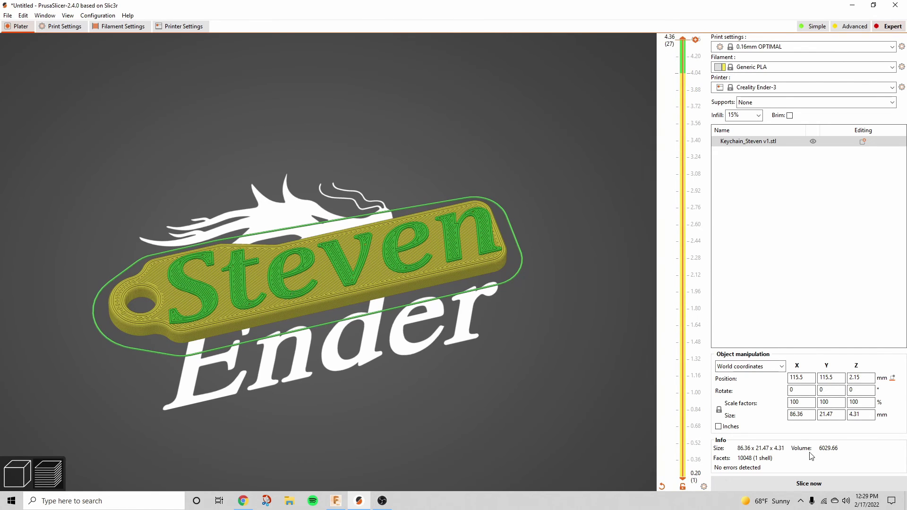
click(816, 481)
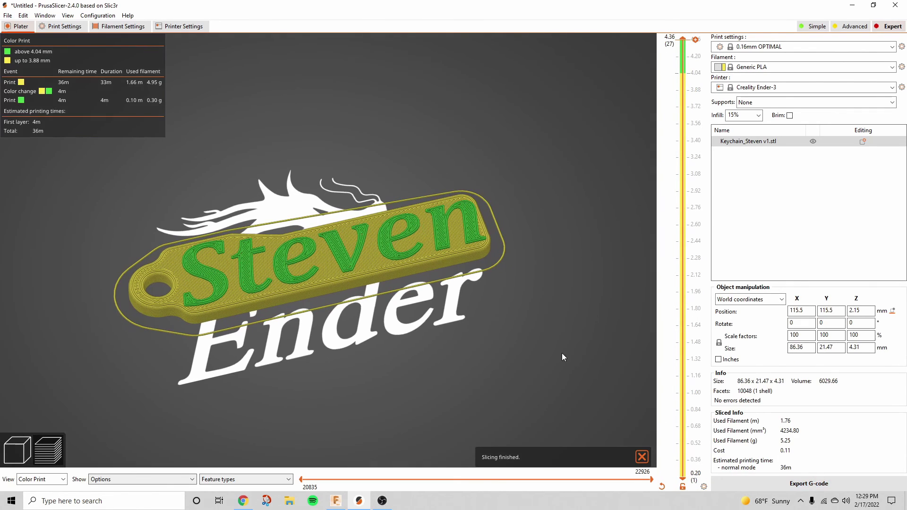
drag(563, 350, 545, 313)
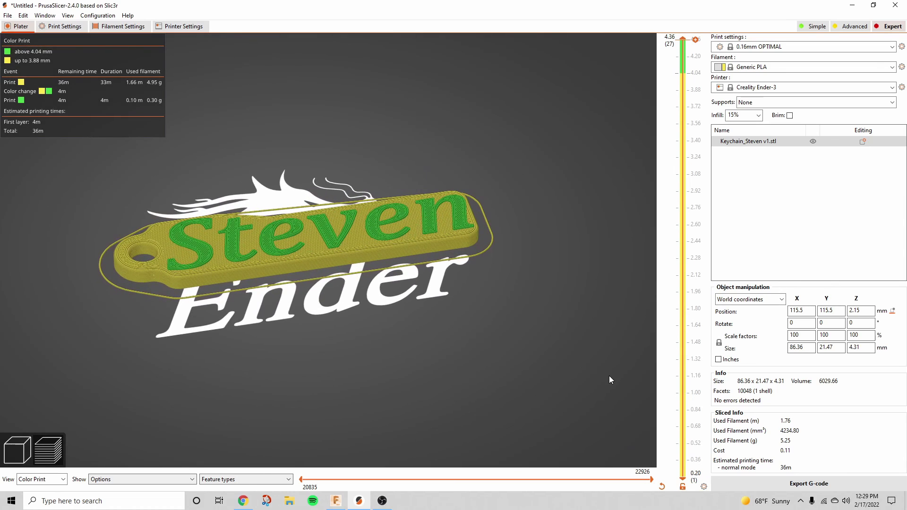